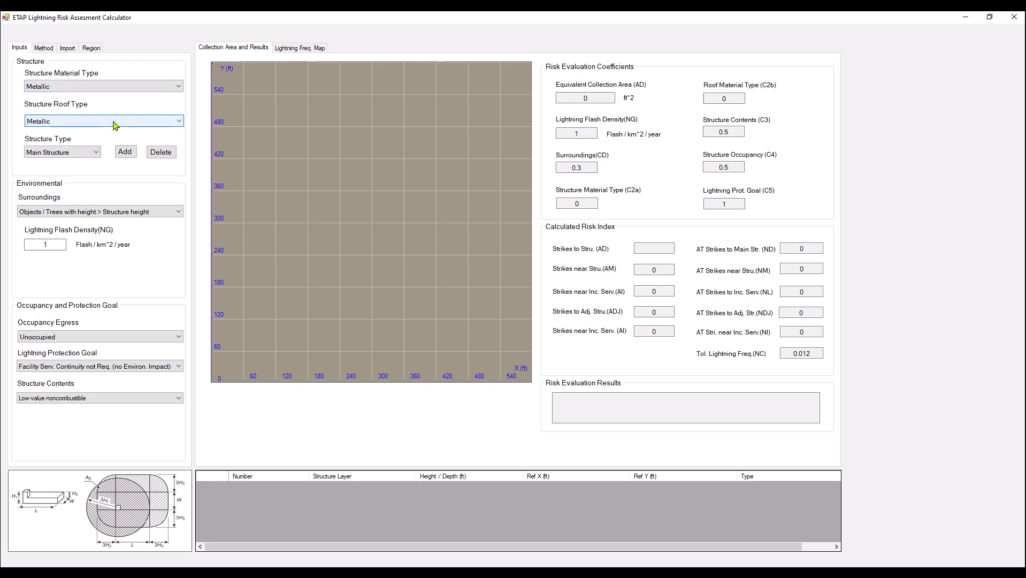
Try Combustible as the structure material type, check the risk coefficients, and restore the material to Metallic.
left_click(113, 123)
left_click(113, 125)
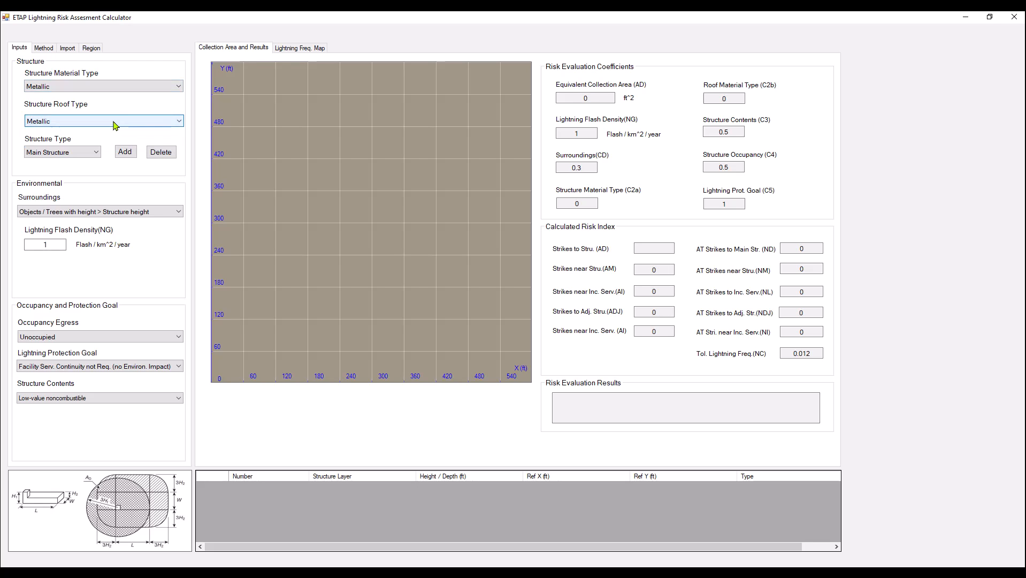
left_click(131, 87)
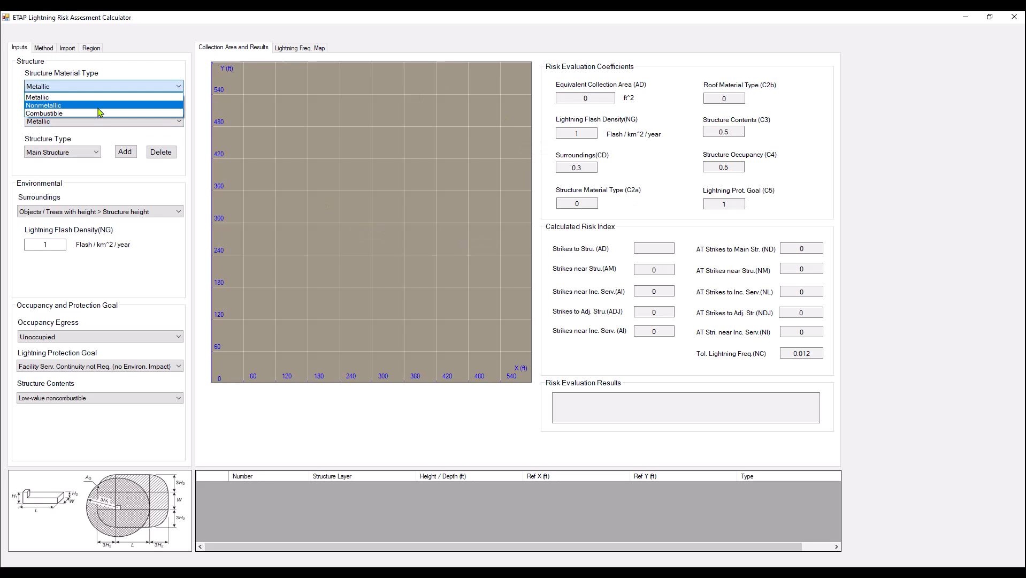
left_click(98, 113)
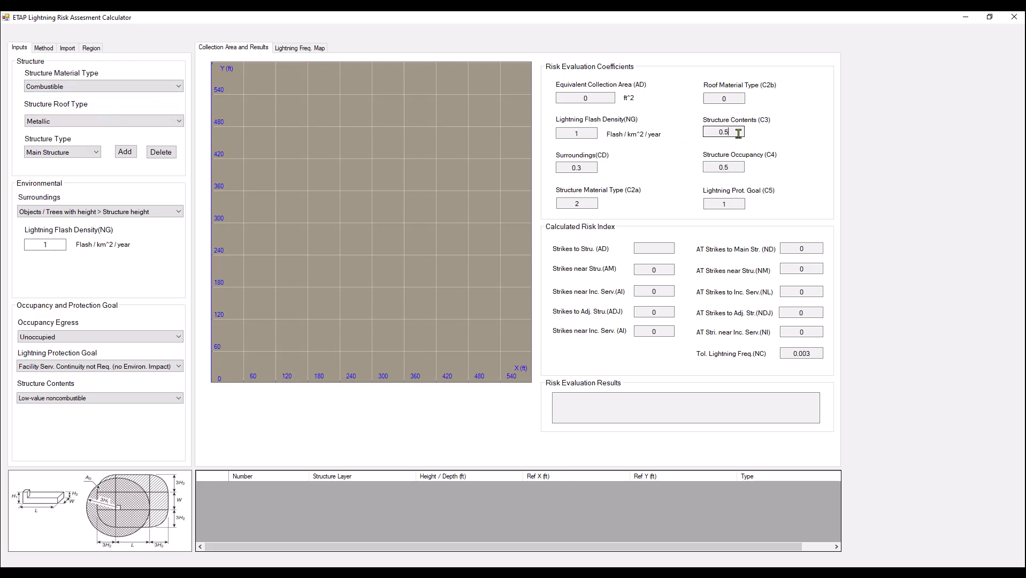
left_click(730, 168)
left_click(733, 203)
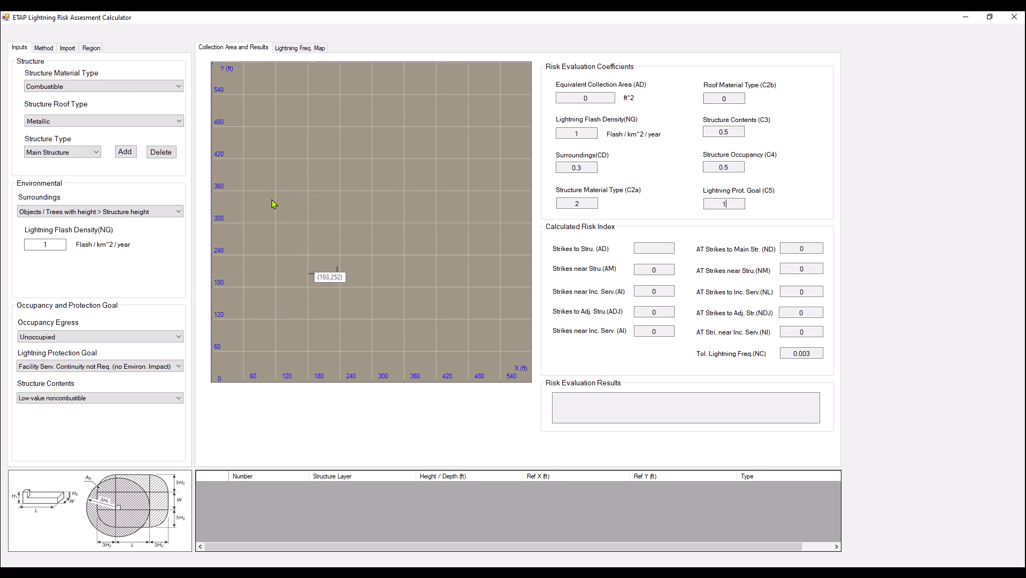
left_click(115, 87)
left_click(115, 97)
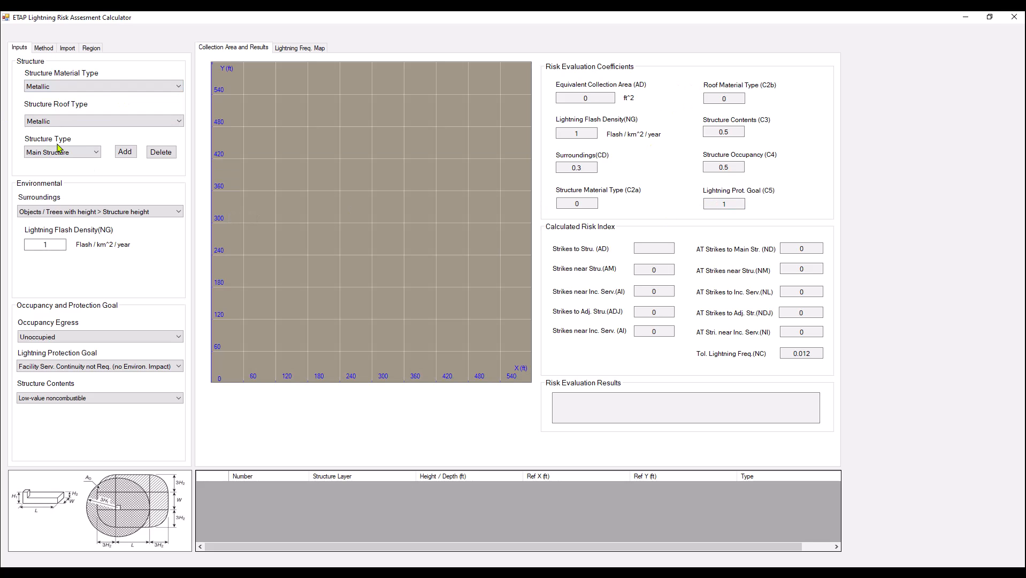
Add a rectangular main structure about 120 by 65 ft with its reference corner near (240, 421) and a height of 90 ft.
left_click(125, 152)
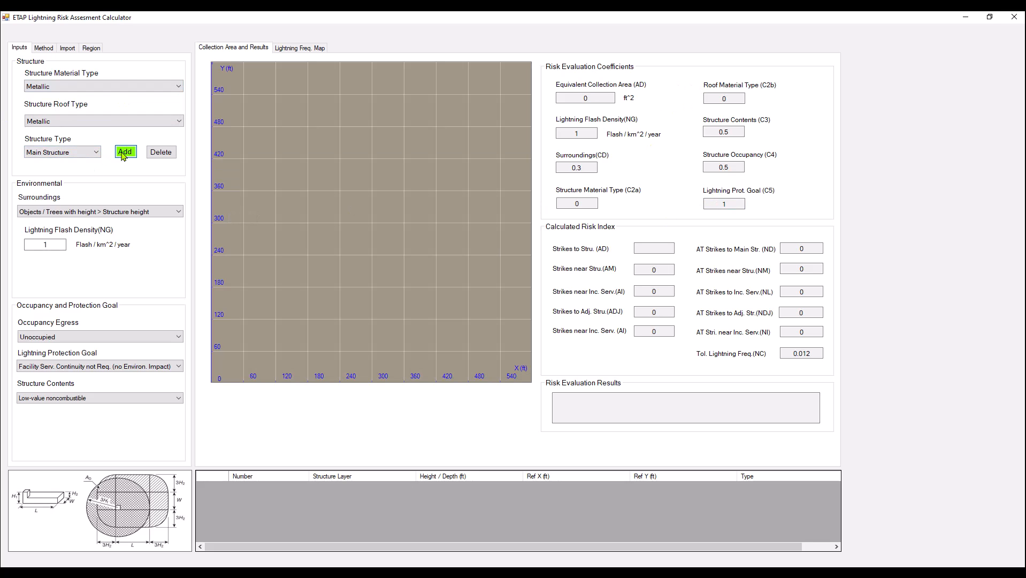
left_click(338, 158)
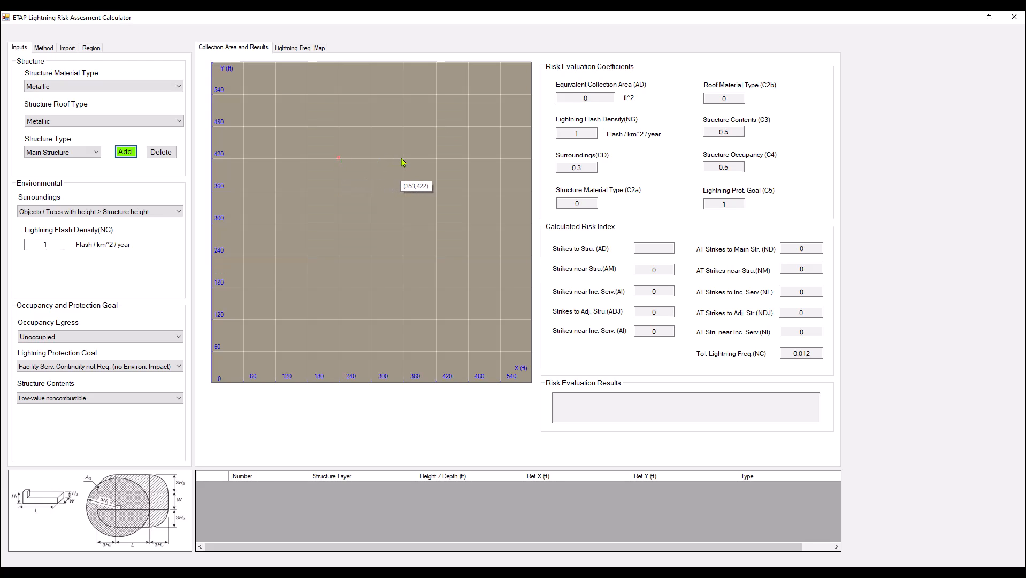
left_click(403, 192)
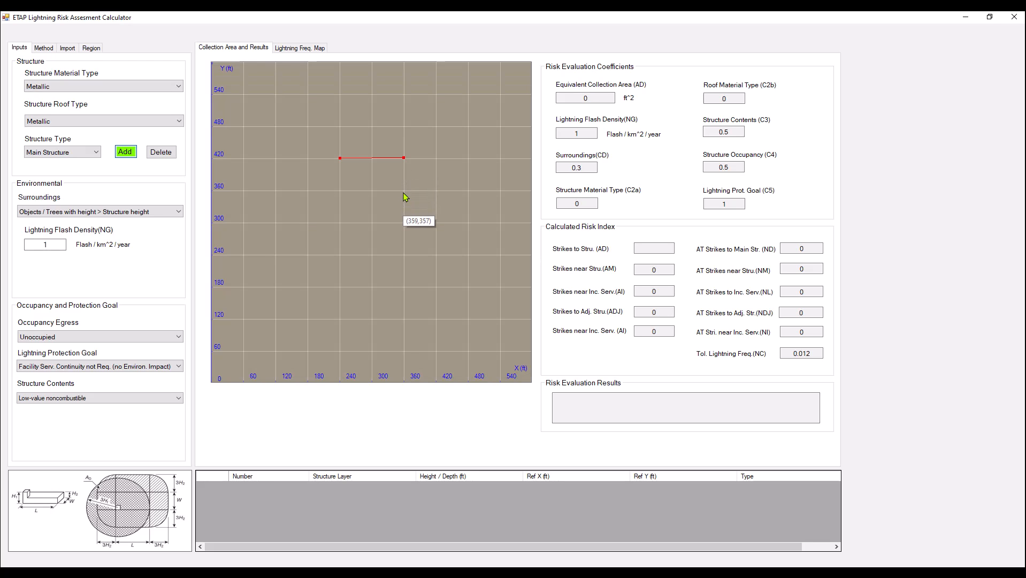
left_click(339, 192)
right_click(340, 192)
left_click(362, 199)
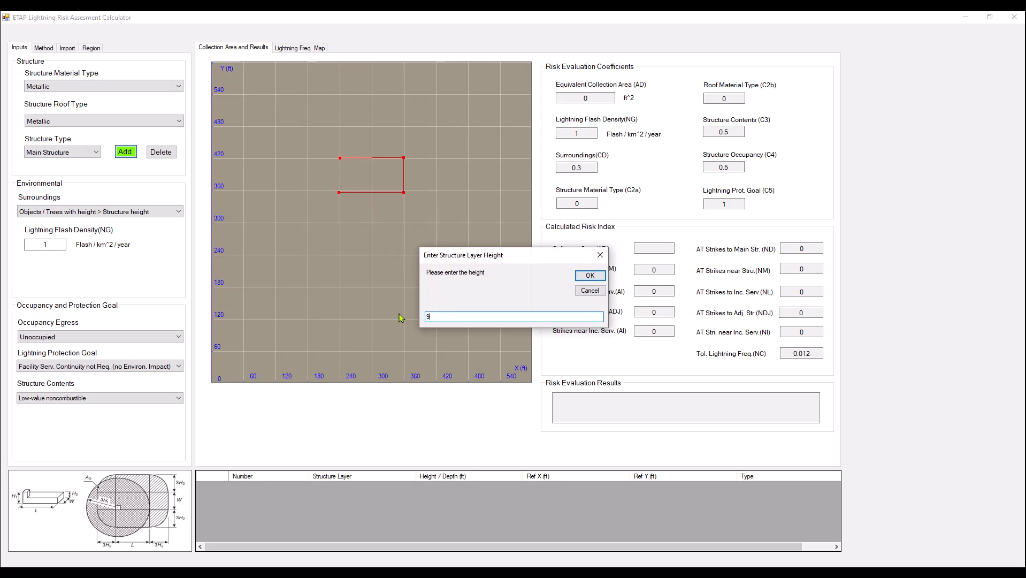
left_click(589, 275)
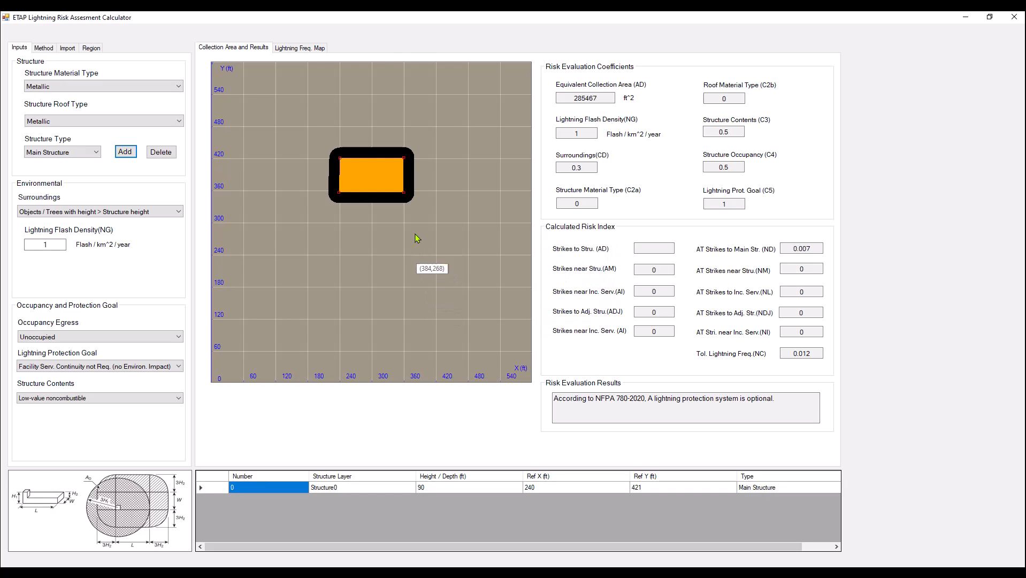
Add a rectangular adjacent structure about 160 by 60 ft, 80 ft high, just east of the main structure near (378, 417).
left_click(95, 152)
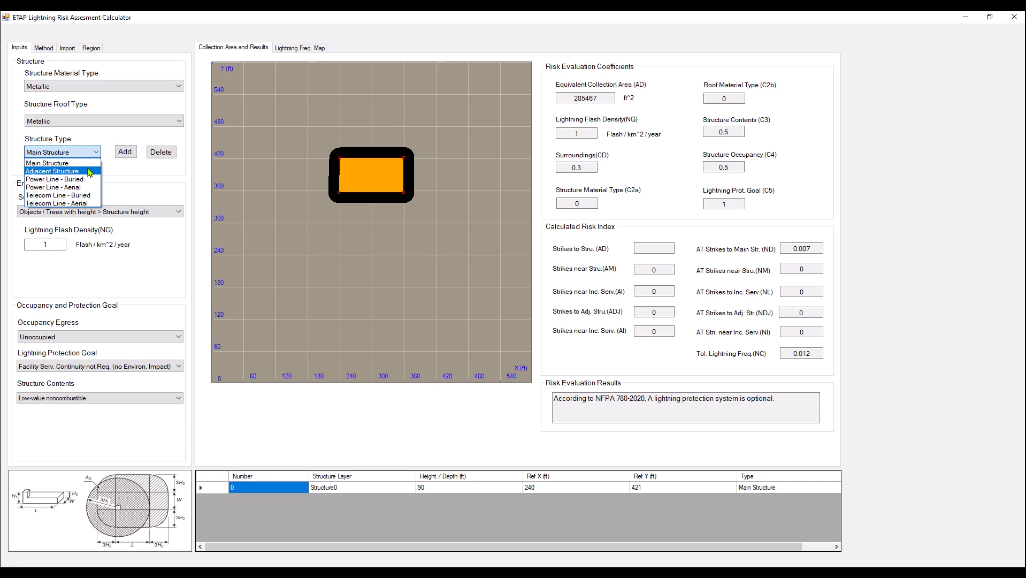
left_click(89, 171)
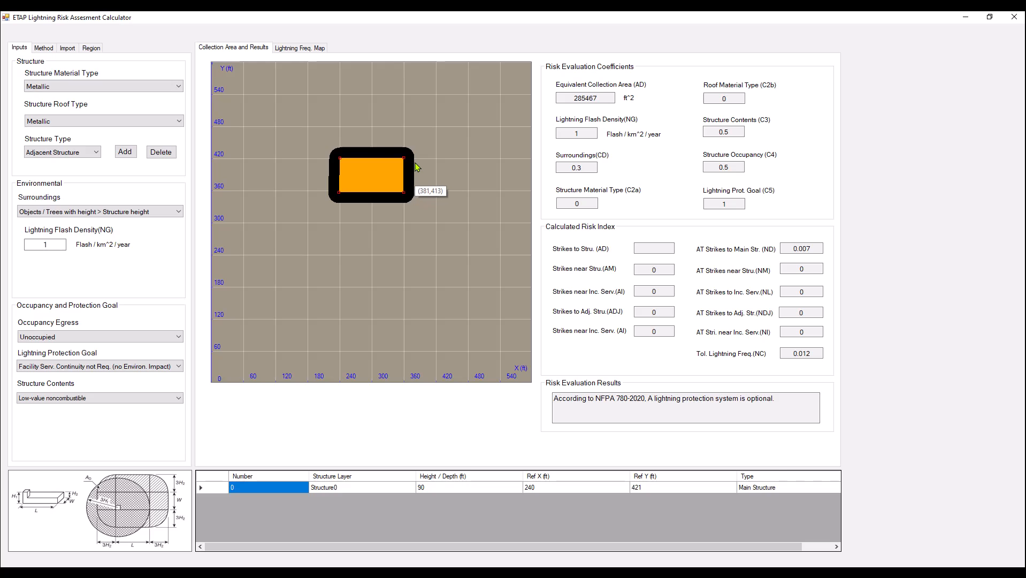
left_click(124, 151)
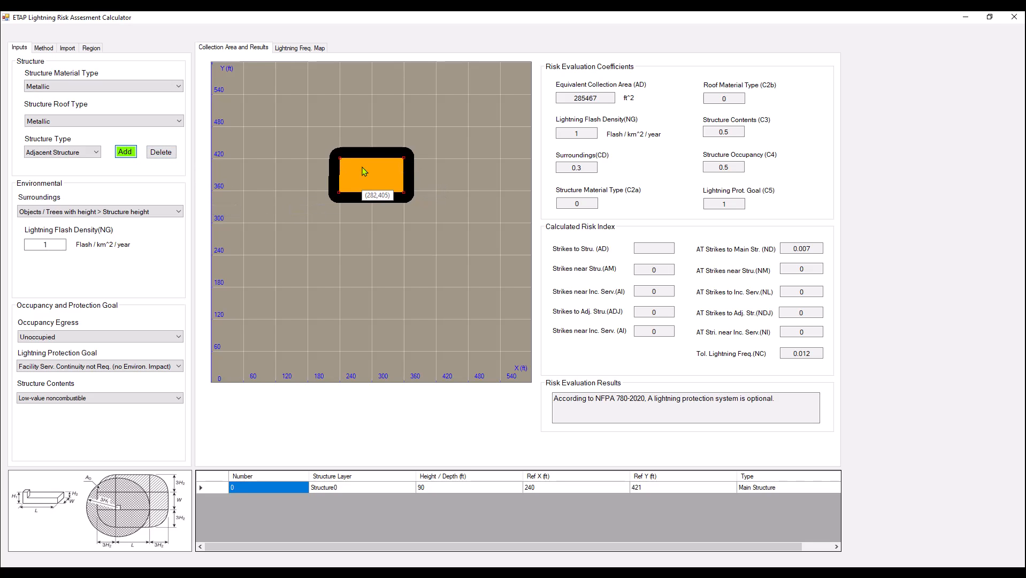
left_click(413, 161)
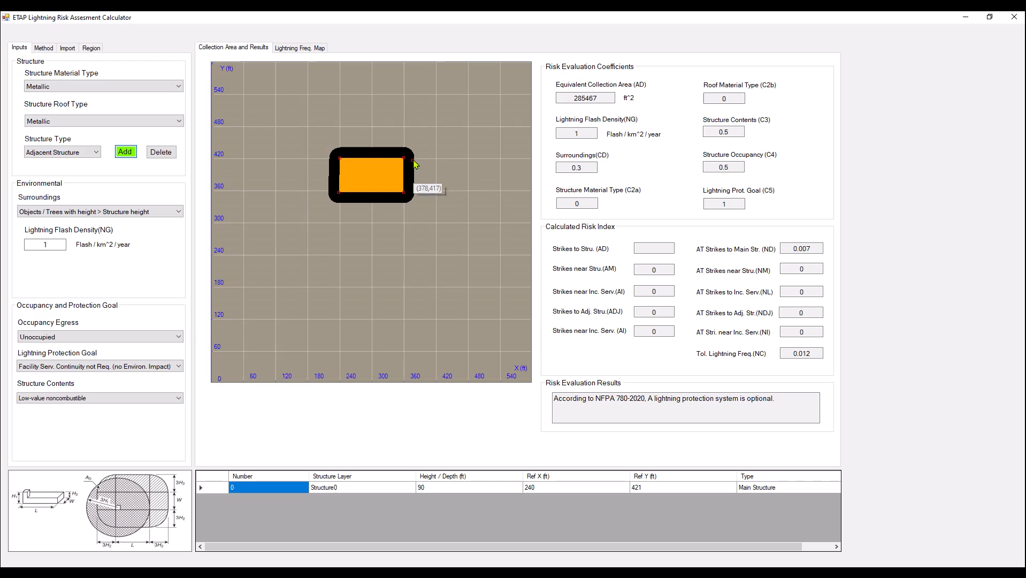
left_click(499, 159)
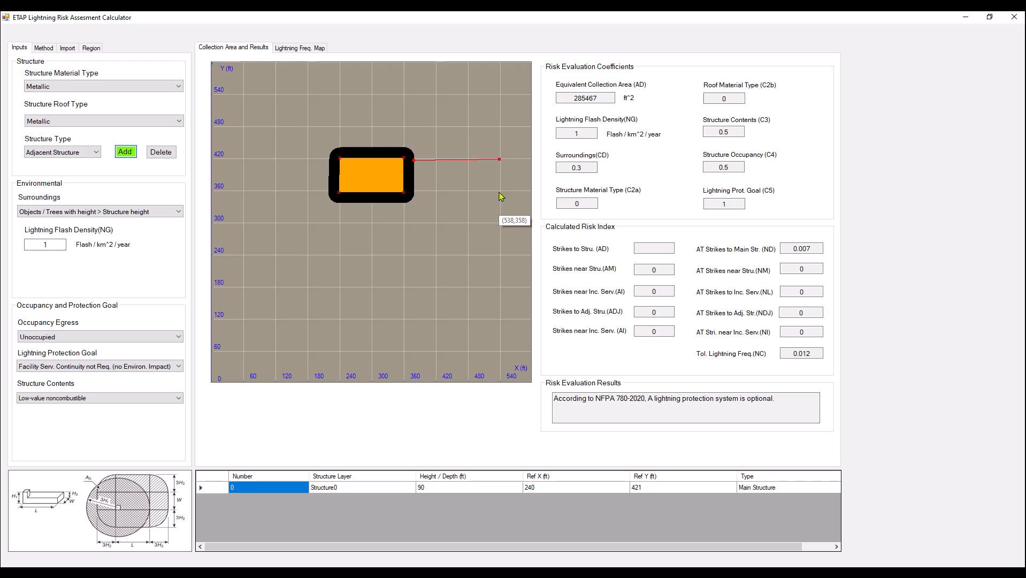
left_click(499, 192)
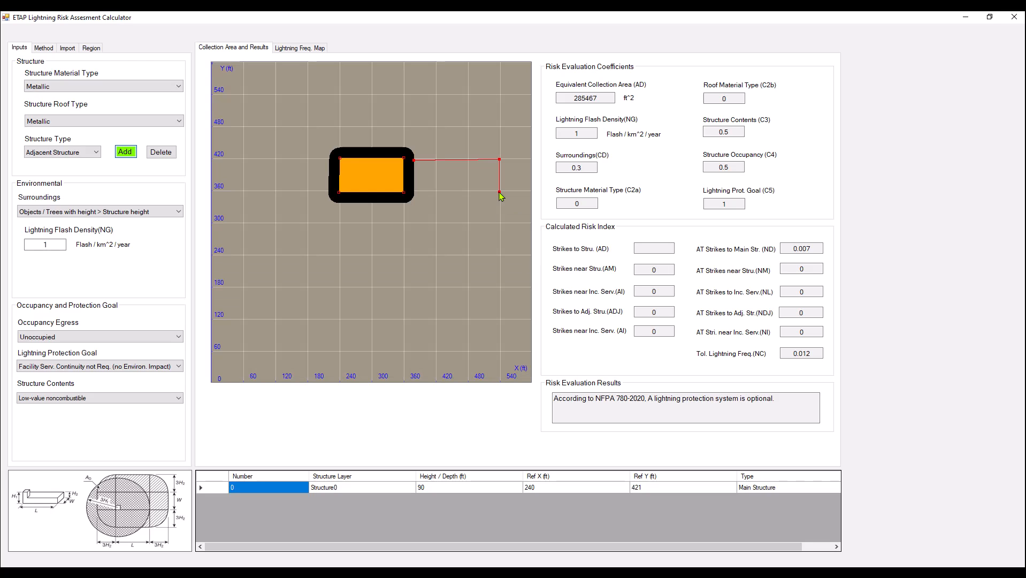
left_click(415, 191)
right_click(415, 191)
left_click(426, 197)
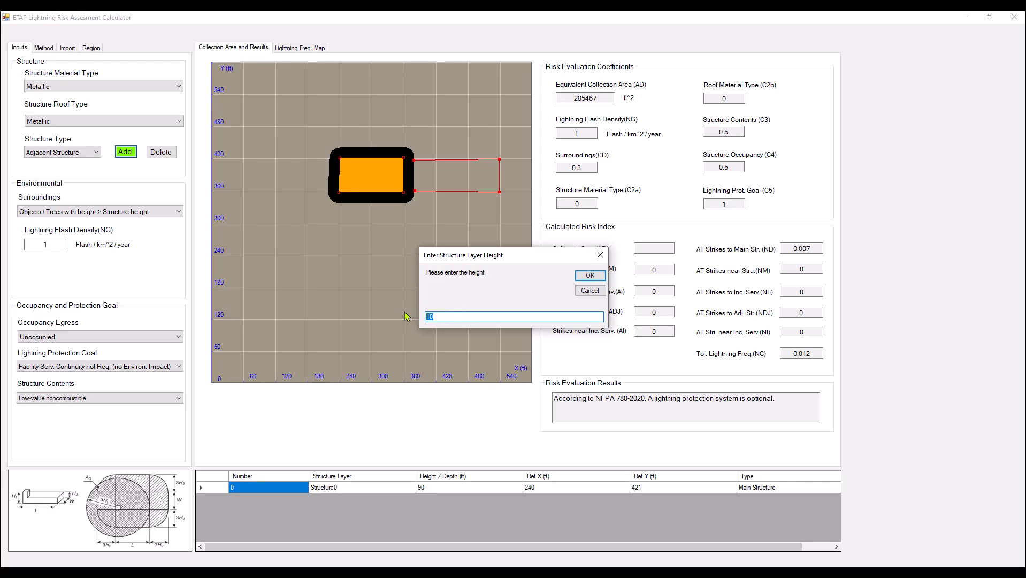
type("80")
left_click(590, 276)
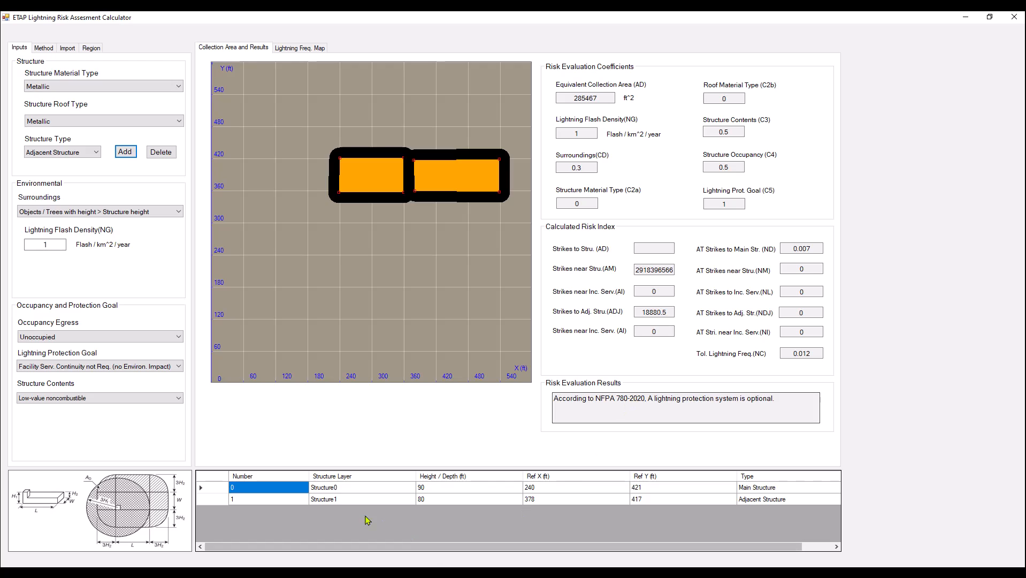
Review the listed heights of both structures and the risk evaluation result.
left_click(281, 500)
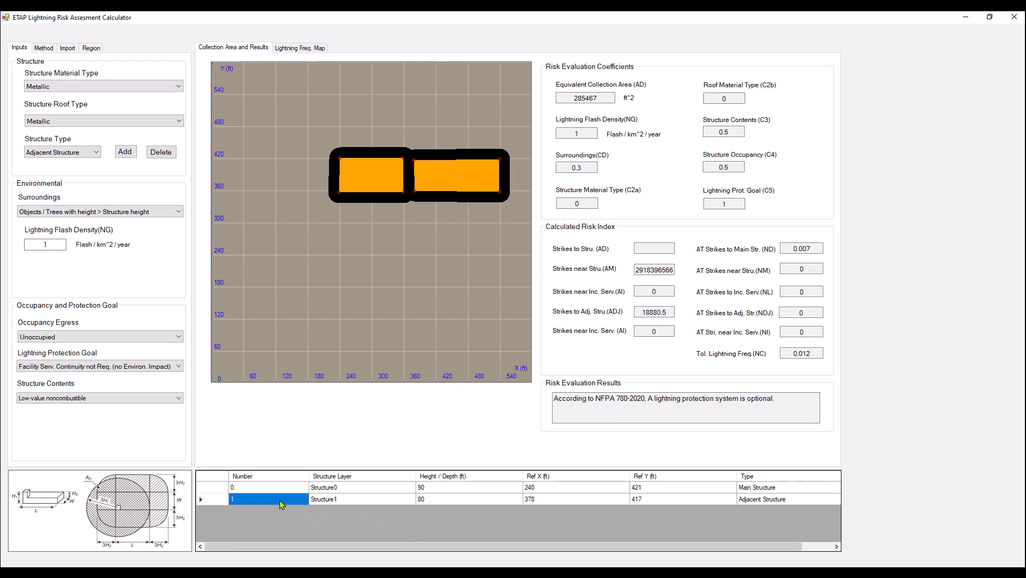
left_click(448, 490)
left_click(448, 499)
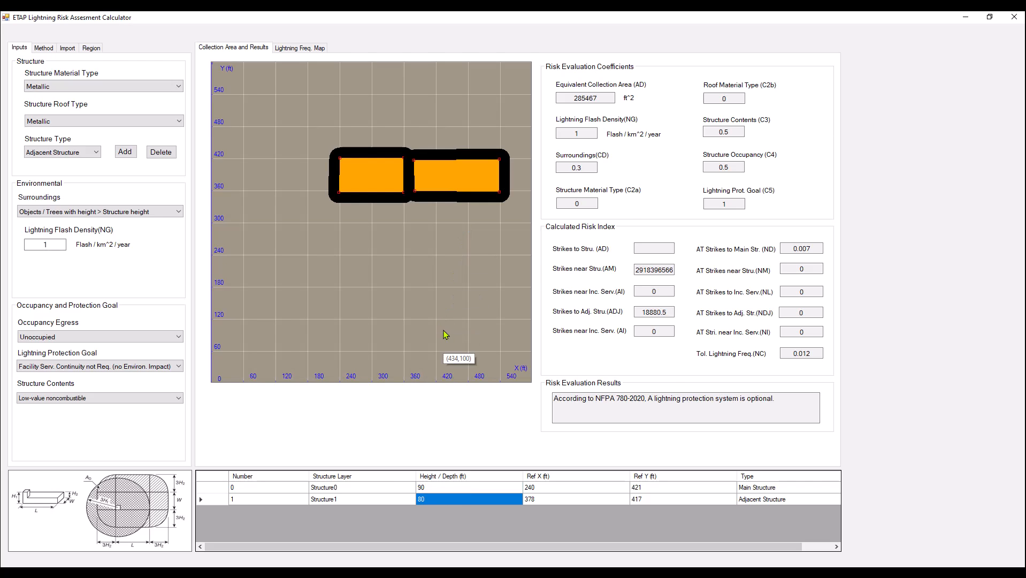
left_click_drag(784, 405, 577, 401)
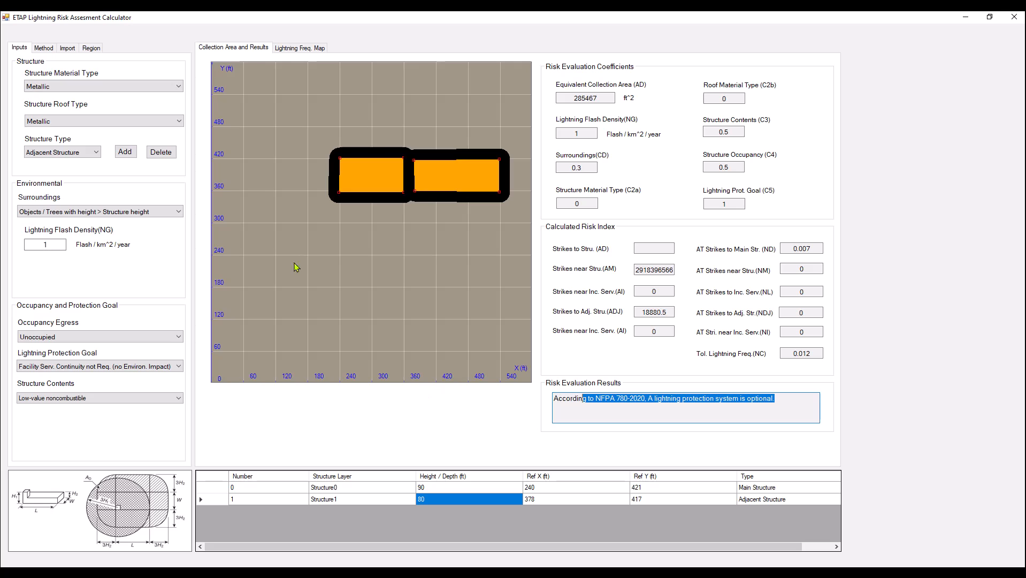
Consult the lightning frequency map for flash density, and review the equivalent collection area and risk evaluation result.
double_click(59, 244)
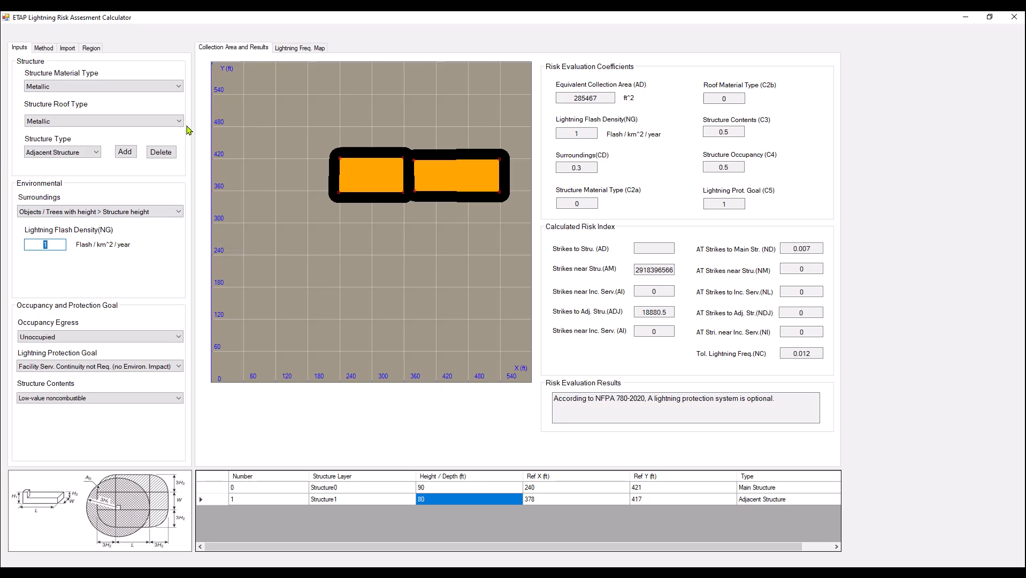
left_click(299, 48)
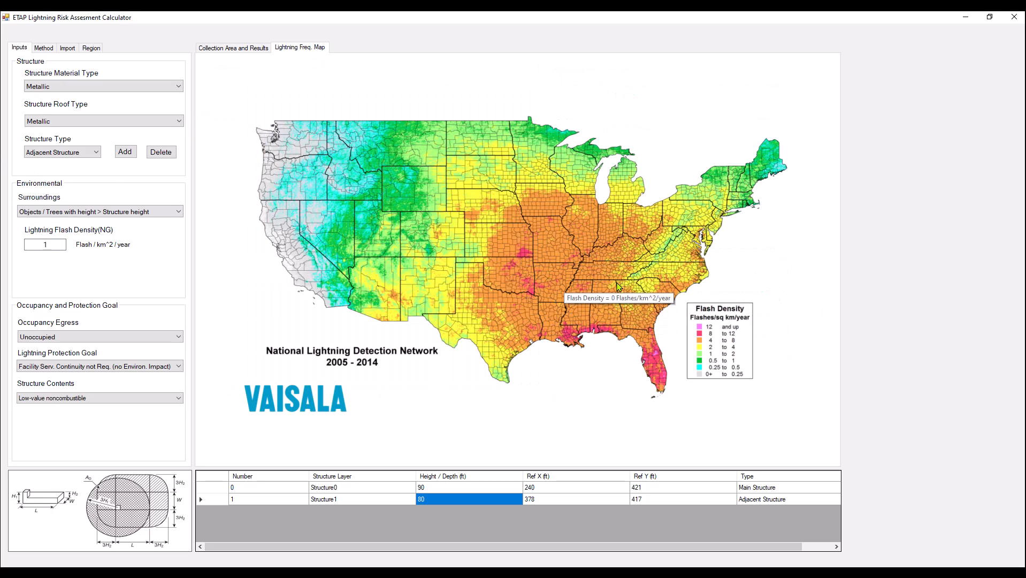
left_click(256, 47)
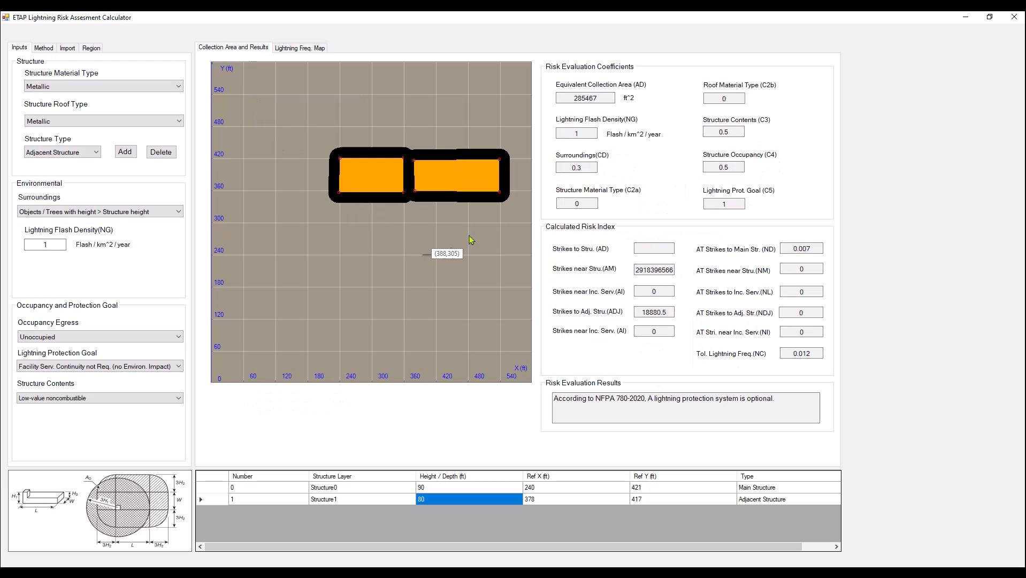
double_click(598, 100)
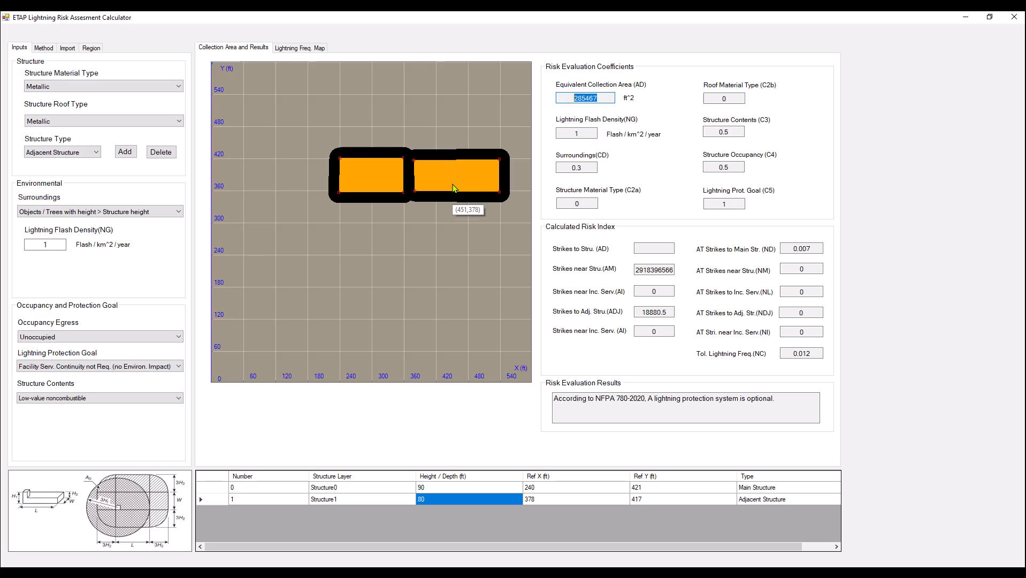
double_click(651, 399)
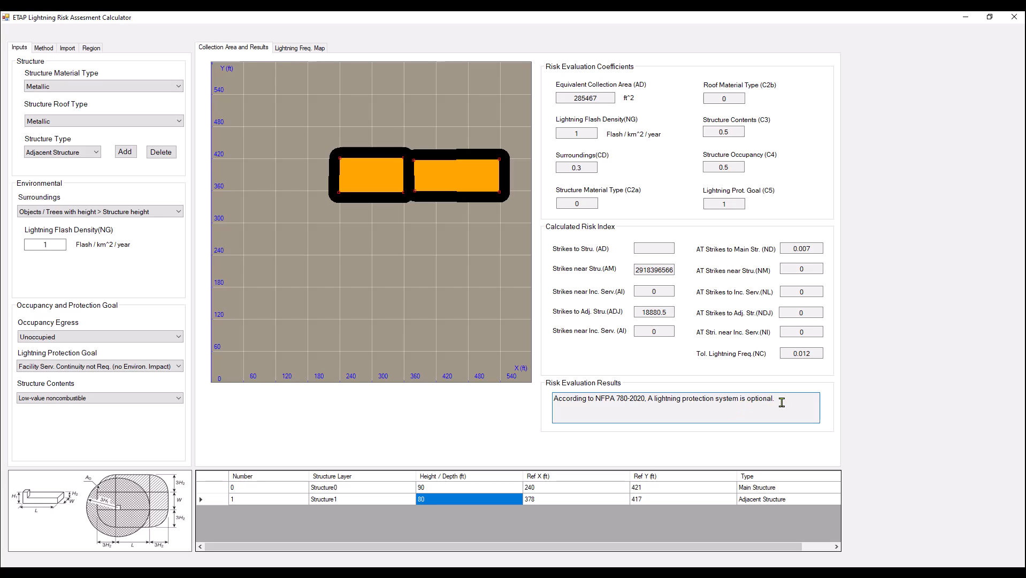
Set the occupancy egress to Occupied and read the updated risk evaluation result.
left_click(72, 341)
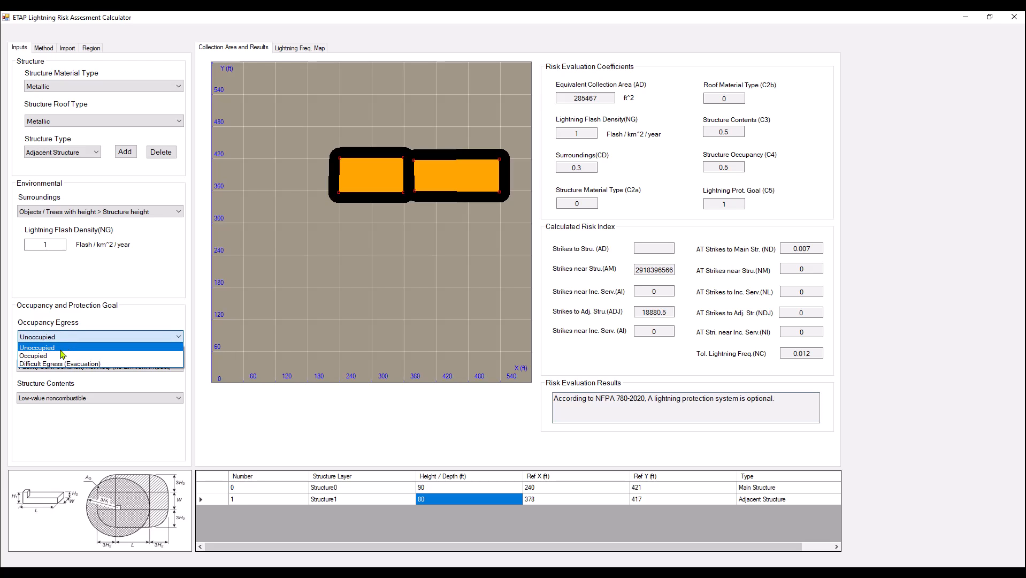
left_click(58, 356)
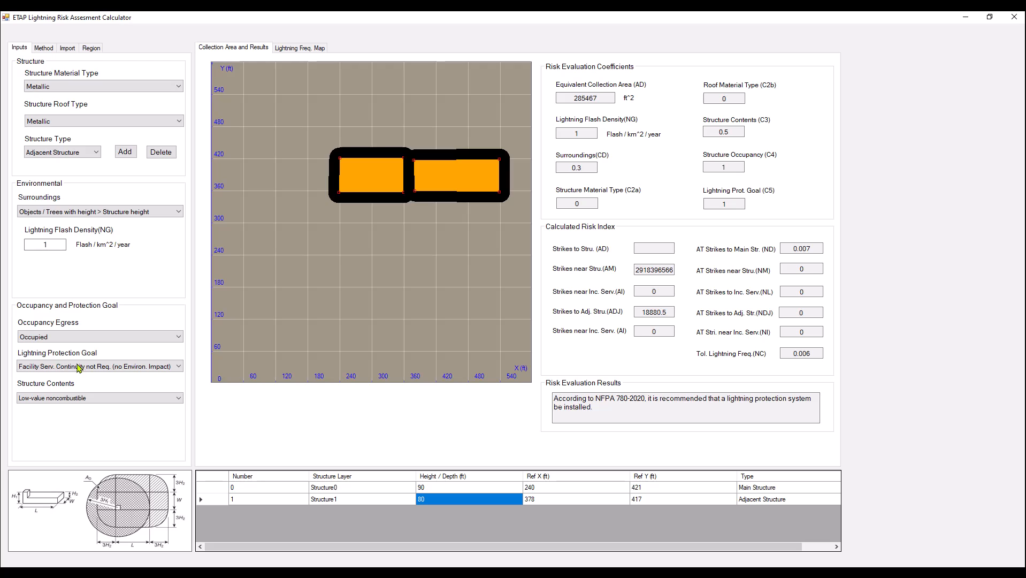
left_click_drag(699, 413, 629, 399)
left_click_drag(582, 397, 554, 398)
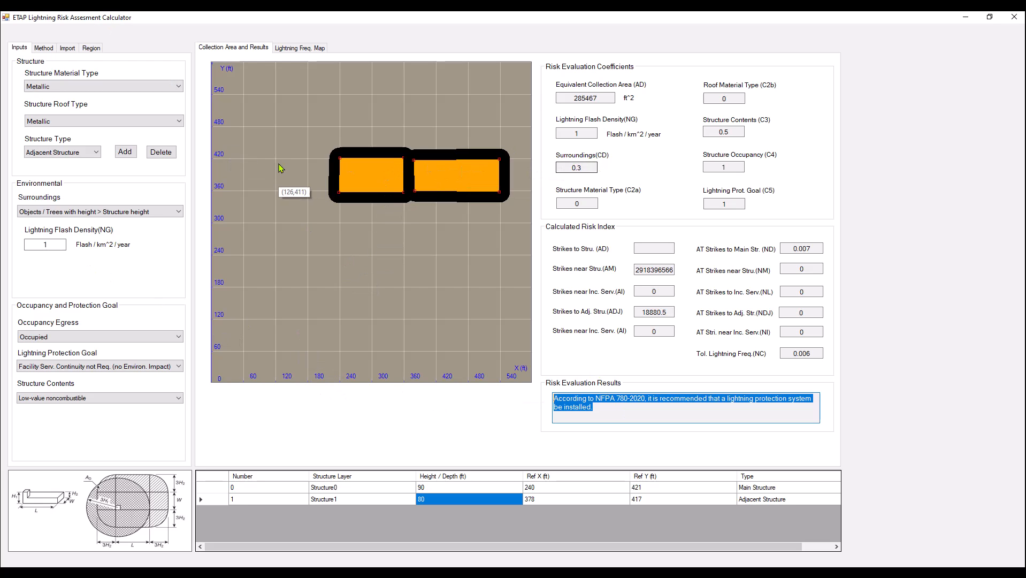
Add an L-shaped adjacent structure about 156 by 155 ft overall, 80 ft high, just west of the main structure, starting at (217, 420).
left_click(125, 151)
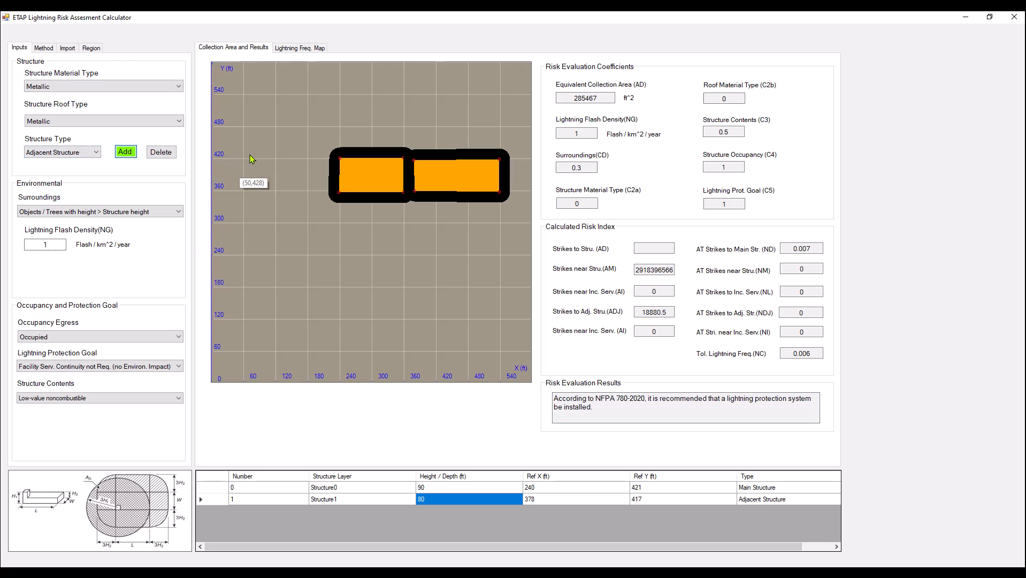
left_click(327, 159)
left_click(244, 158)
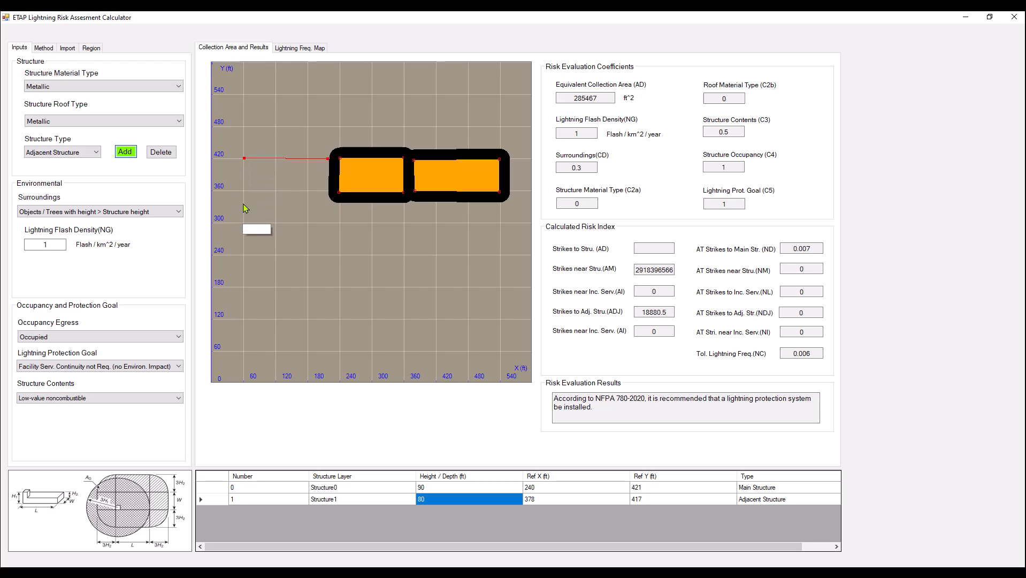
left_click(243, 241)
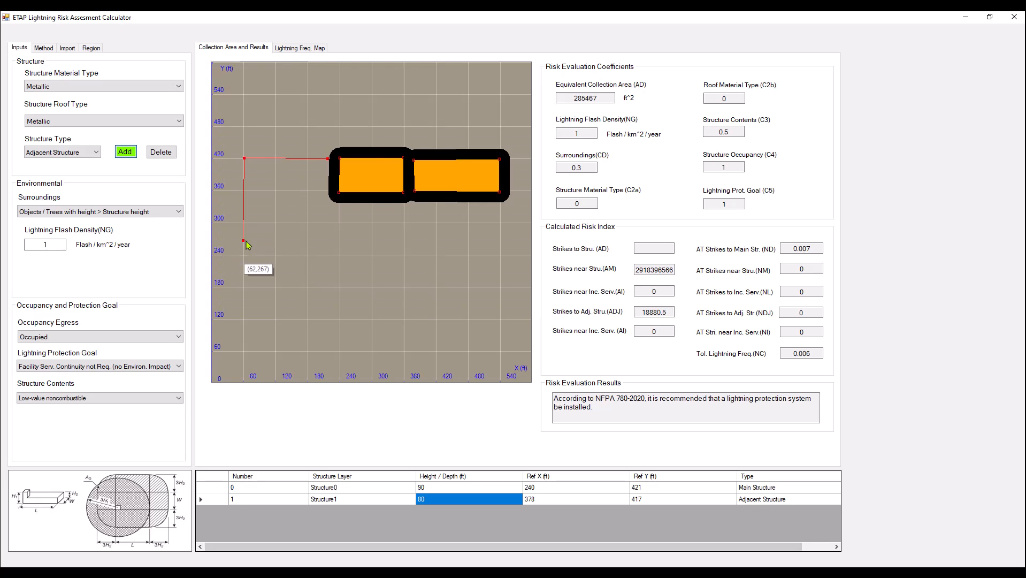
left_click(307, 241)
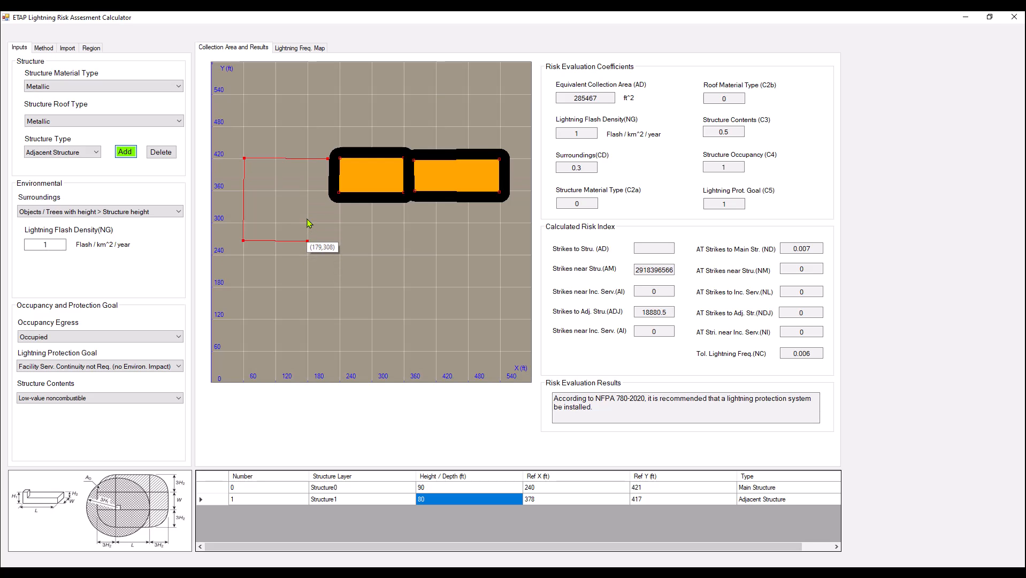
left_click(307, 218)
left_click(327, 218)
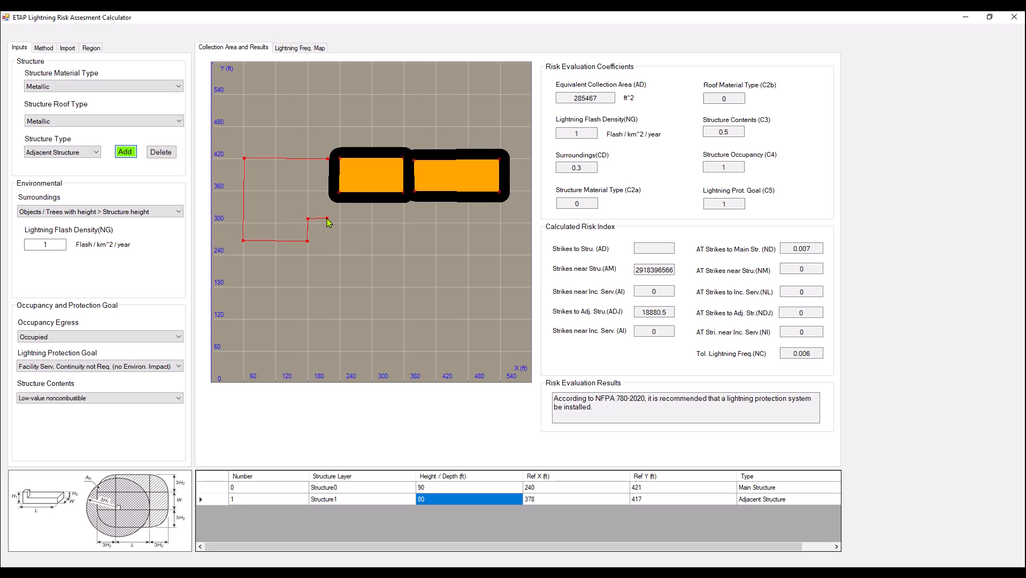
right_click(327, 219)
left_click(364, 225)
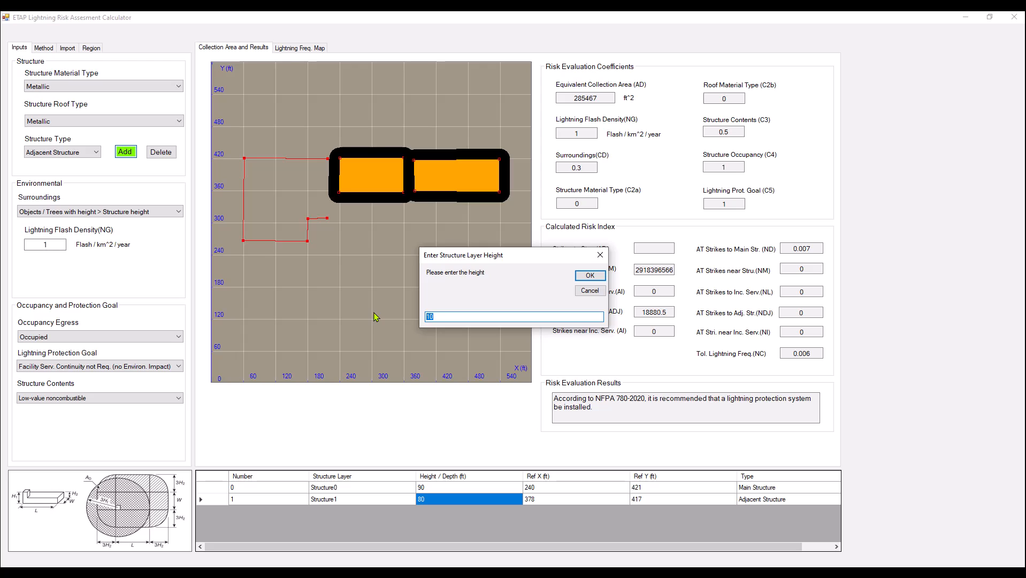
type("80")
left_click(591, 276)
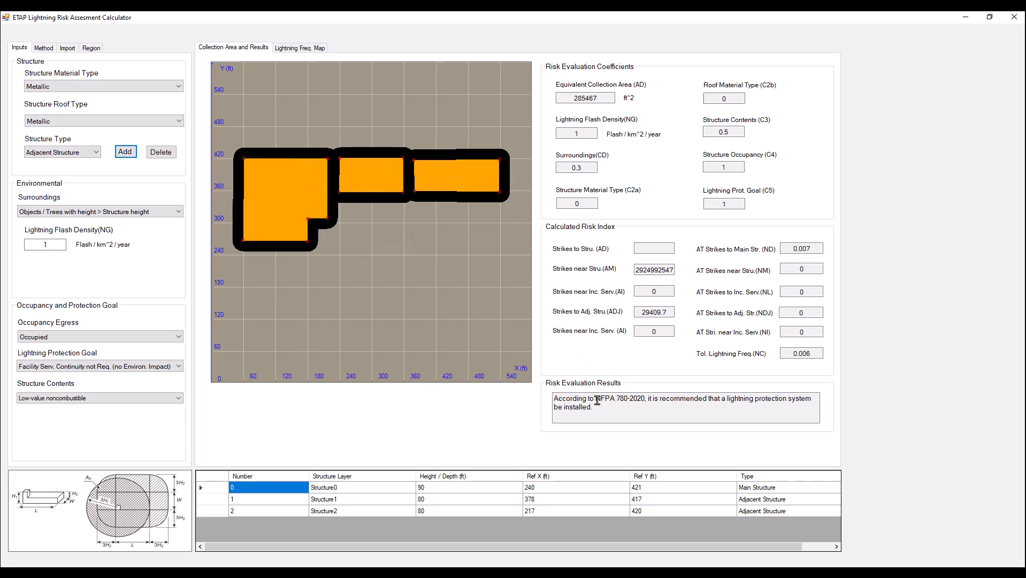
Review the risk evaluation result for the enlarged layout and consult the lightning frequency map again.
left_click_drag(599, 402, 547, 399)
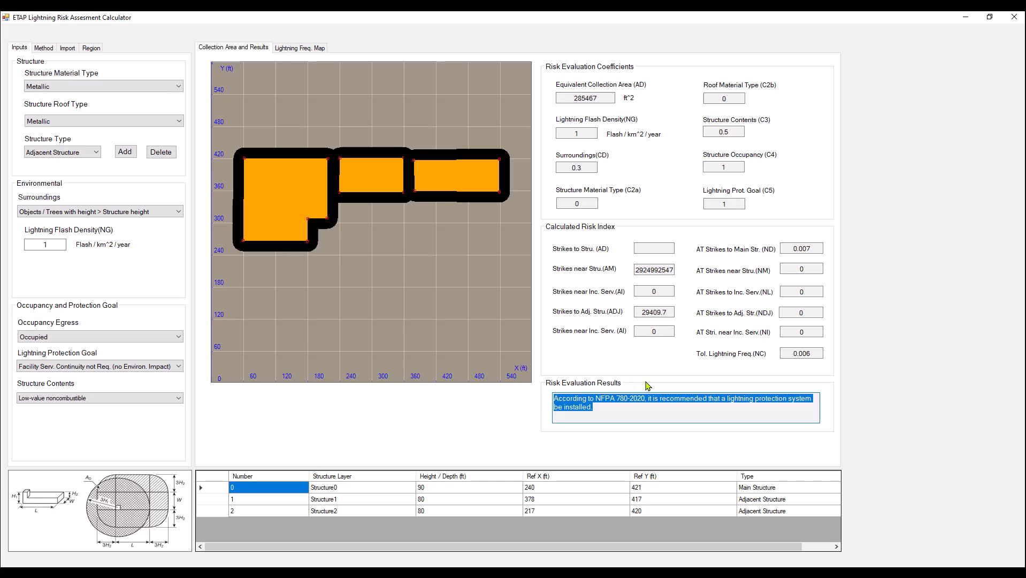
left_click(649, 404)
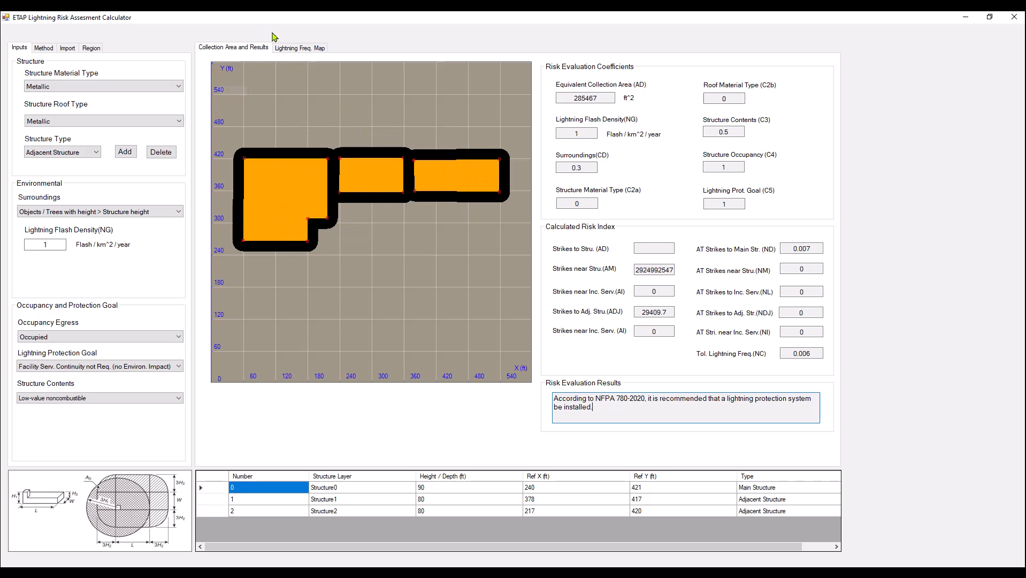
left_click(307, 49)
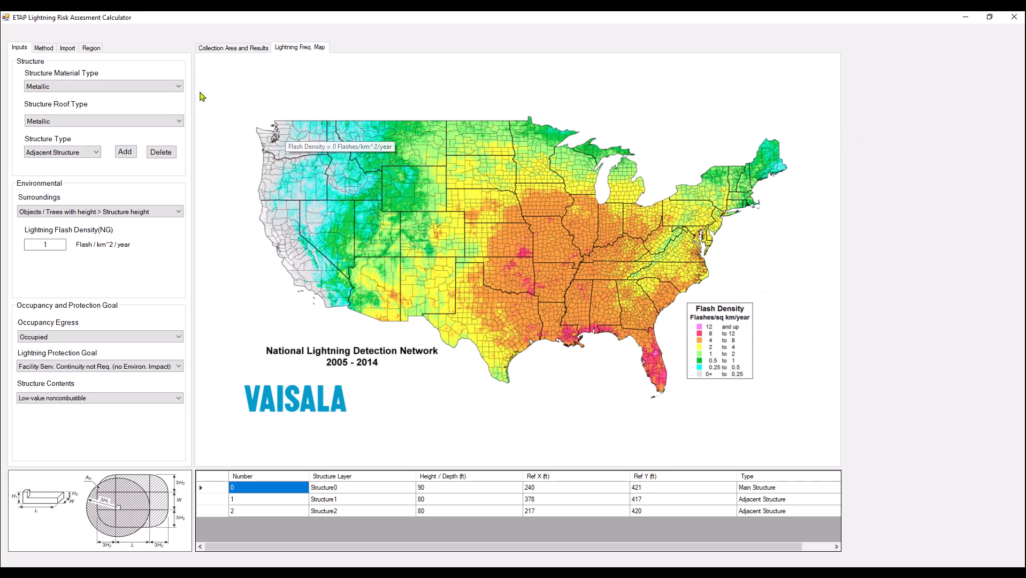
left_click(220, 49)
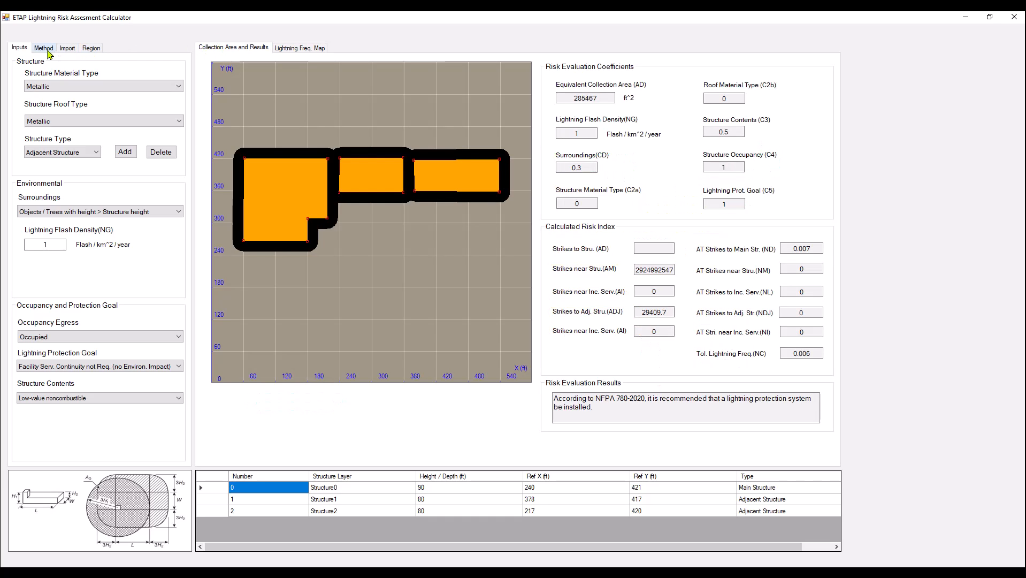
Examine the available unit systems and risk assessment standards, keeping English units and NFPA 780 2020.
left_click(44, 48)
left_click(53, 129)
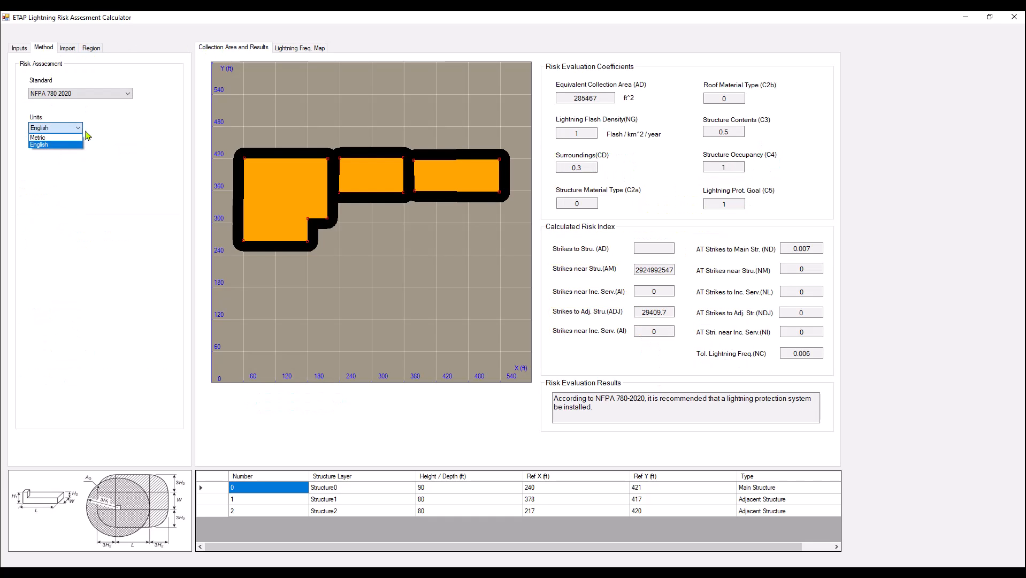
left_click(90, 95)
left_click(83, 94)
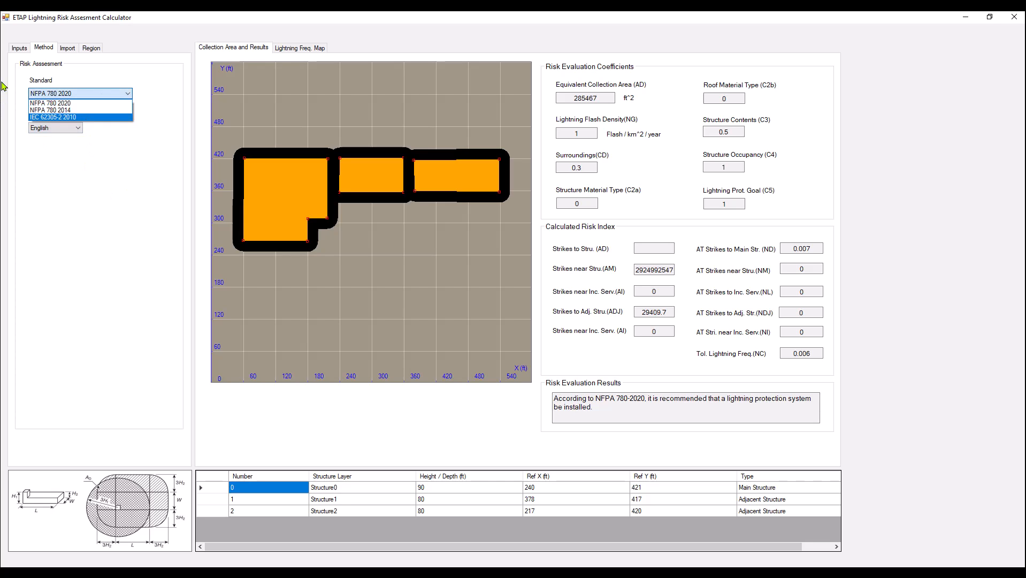
left_click(23, 51)
left_click(19, 49)
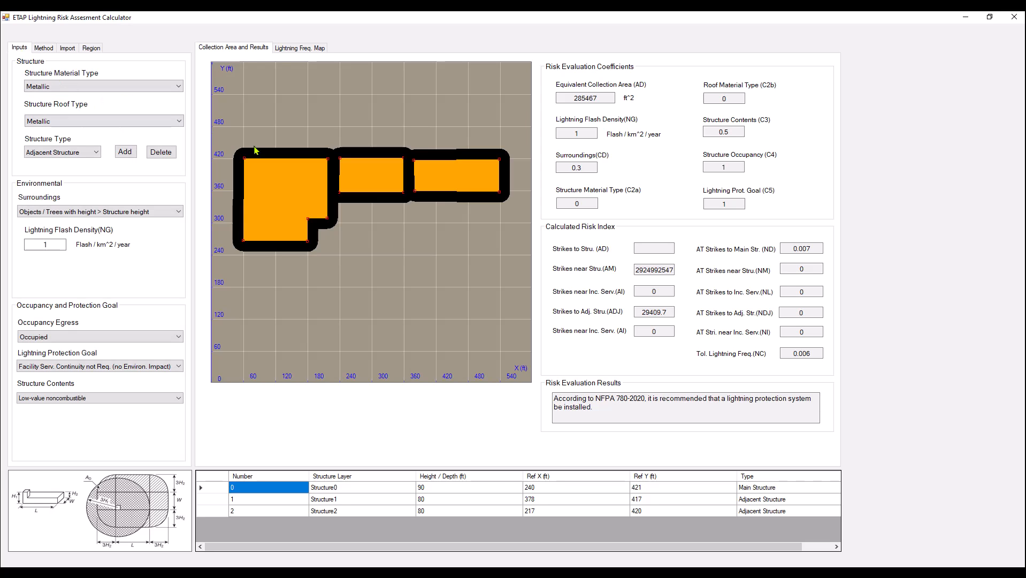
Examine the drawing area's options for structure shapes, area width and plot display.
right_click(400, 234)
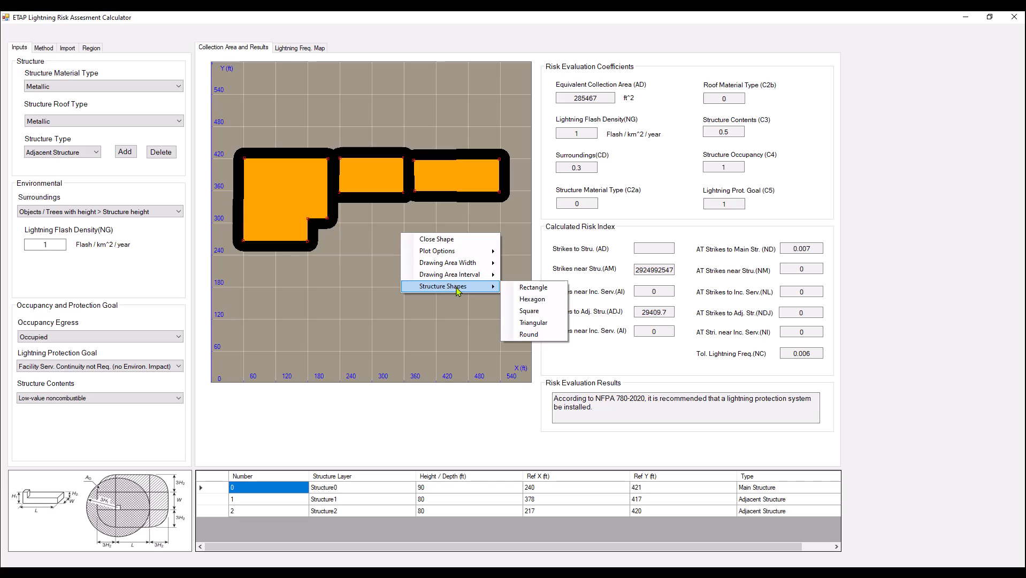
mouse_move(466, 276)
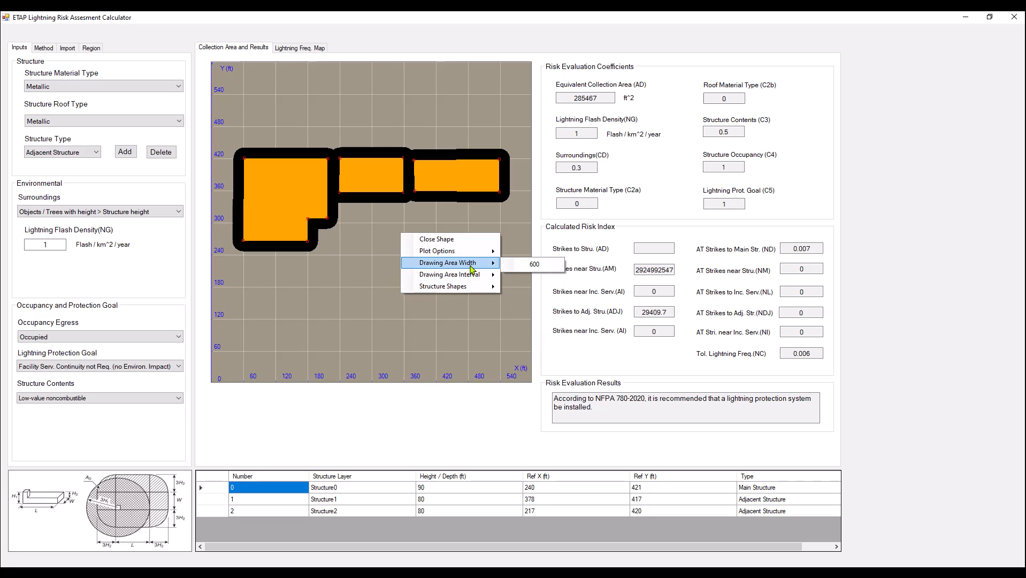
mouse_move(477, 253)
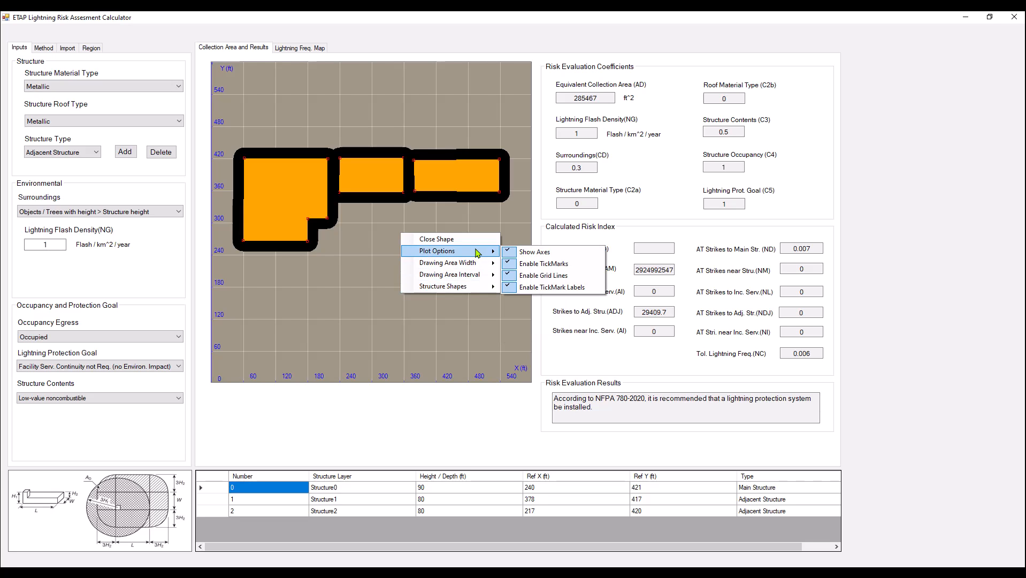
left_click(344, 270)
Highlight each listed structure in turn, ending with the main structure, to identify it in the drawing.
left_click(212, 511)
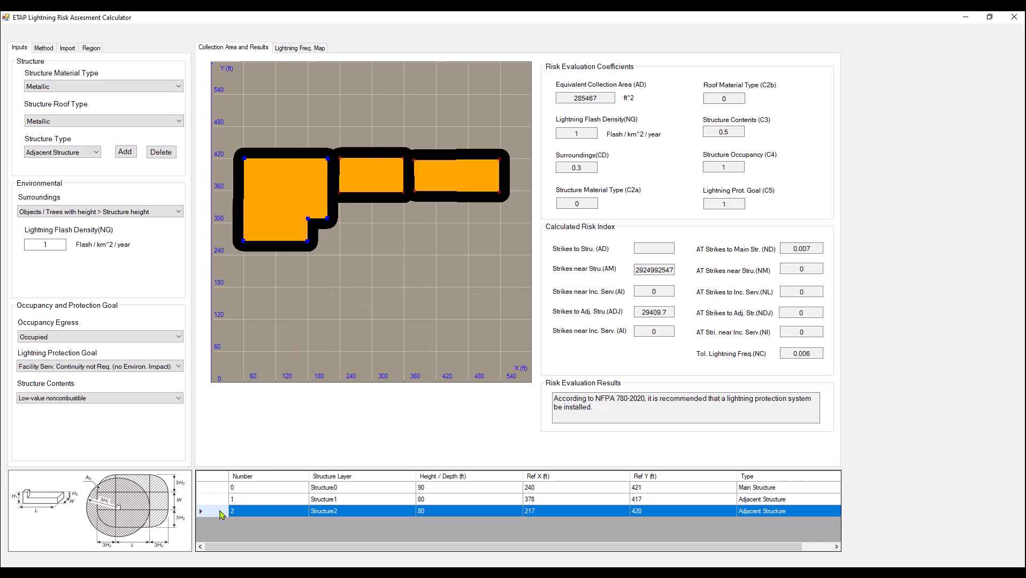
left_click(214, 499)
left_click(221, 487)
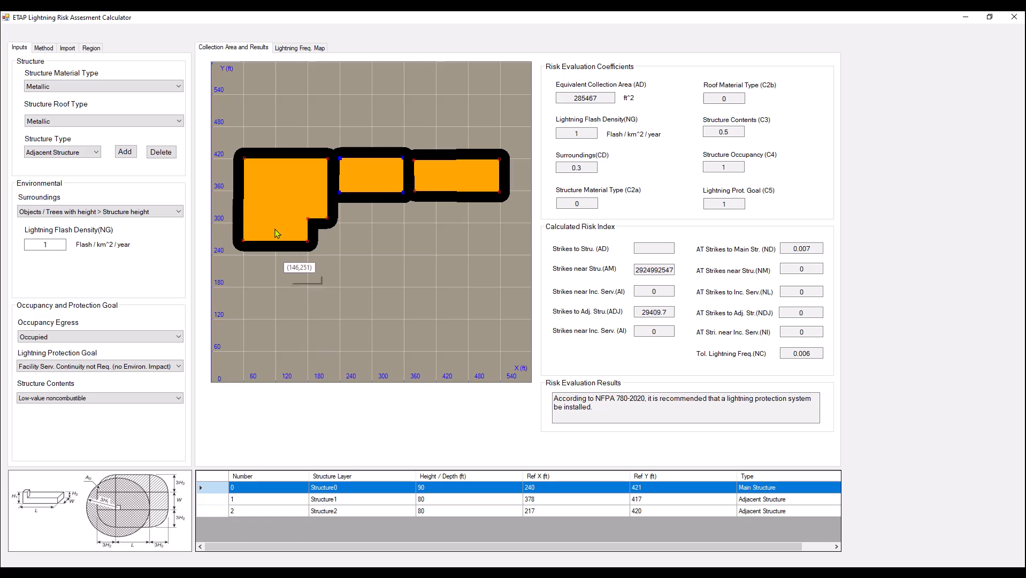
Add an 80 ft high aerial power line from (594, 242) west, then north to the eastern structure's southeast corner, and read the risk result.
left_click(97, 152)
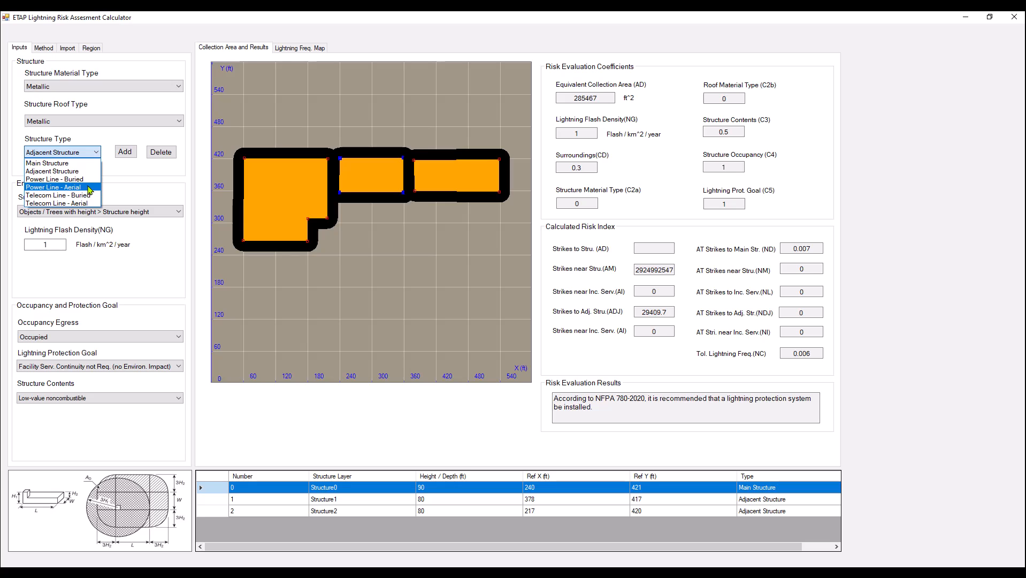
left_click(90, 189)
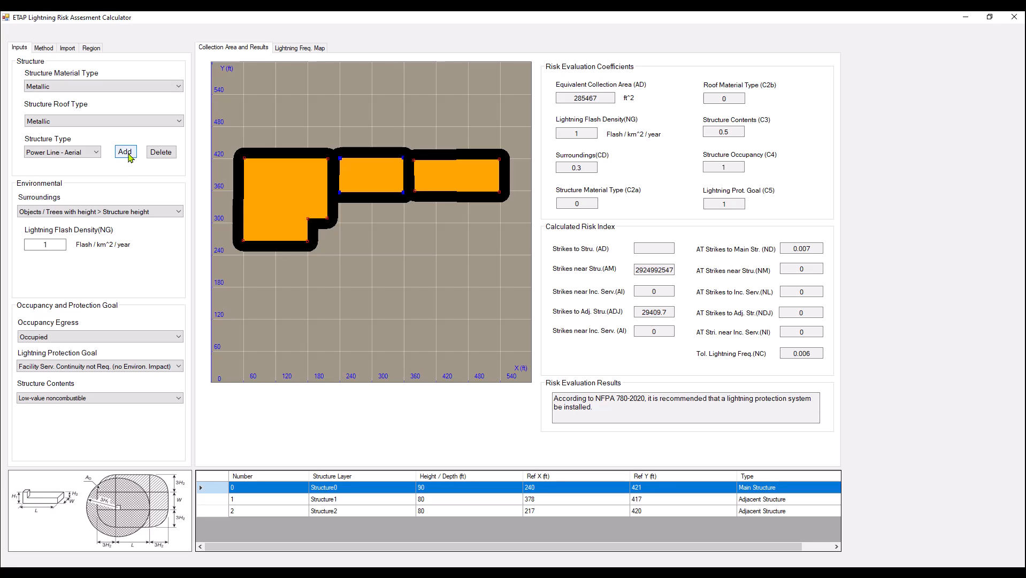
left_click(128, 155)
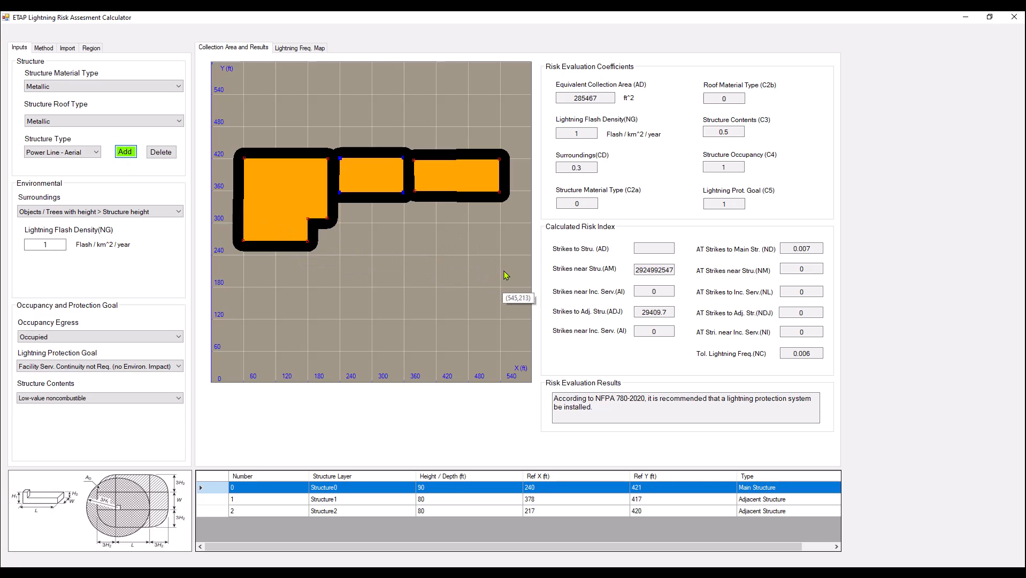
left_click(528, 254)
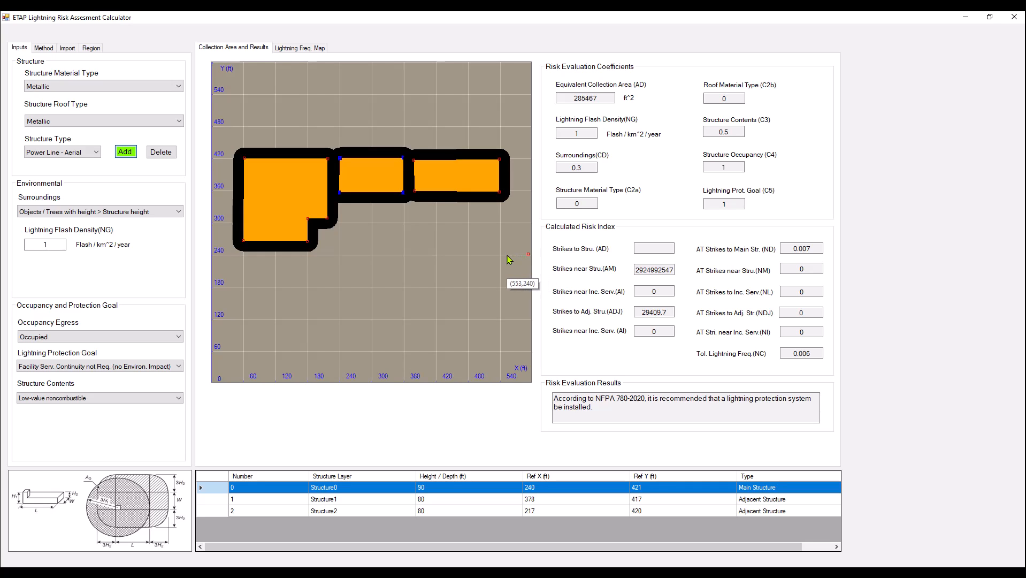
left_click(500, 255)
left_click(500, 192)
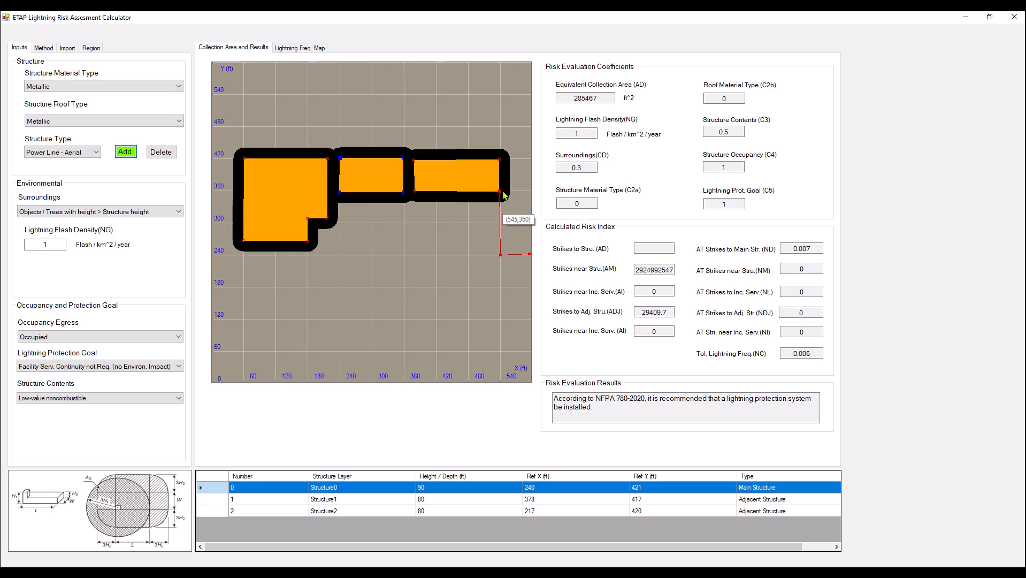
right_click(503, 193)
left_click(531, 199)
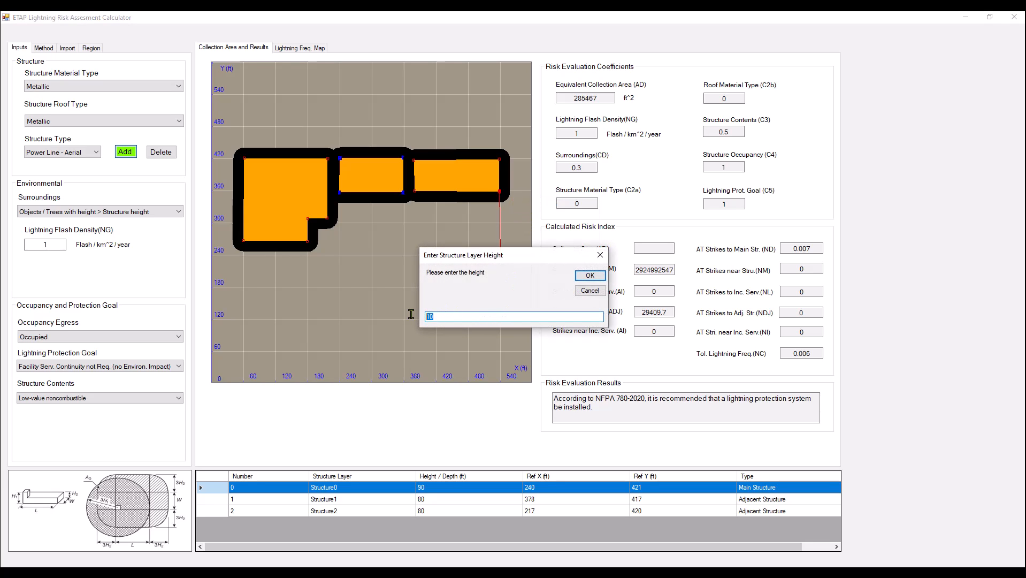
type("80")
left_click(589, 276)
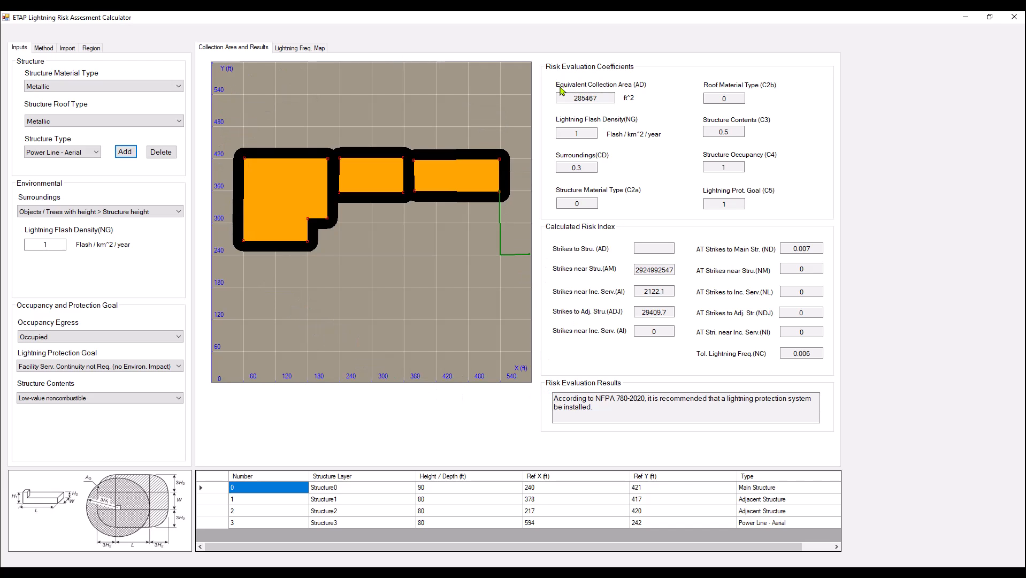
left_click_drag(596, 413, 568, 401)
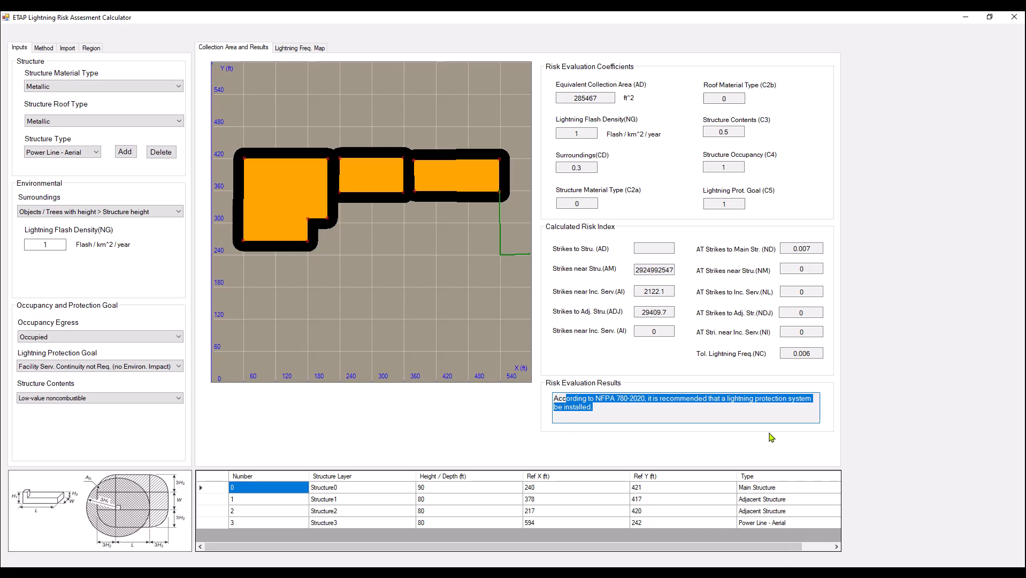
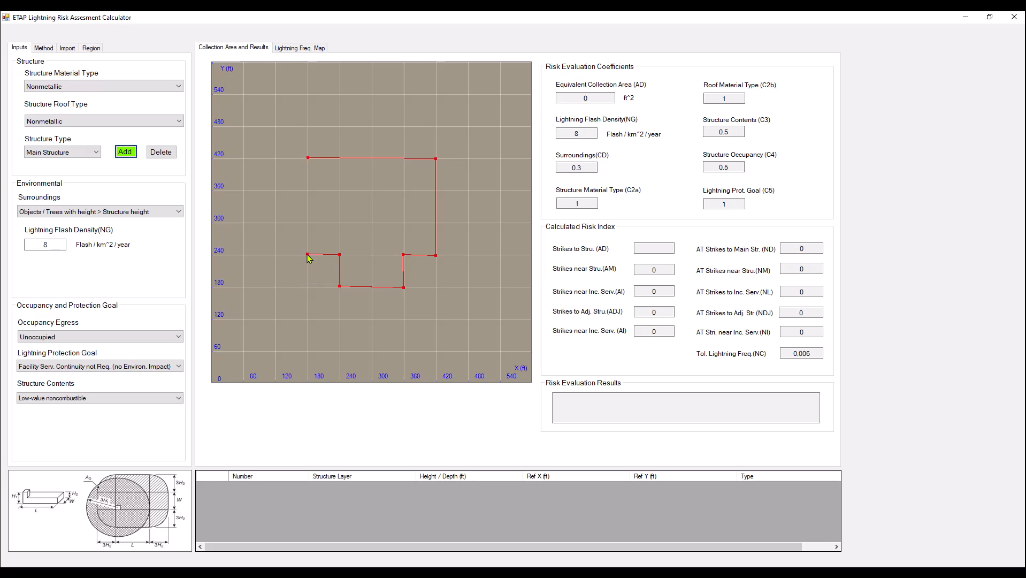
Close the T-shaped main structure outline and give it a height of 100 ft.
right_click(308, 255)
left_click(324, 260)
type("100")
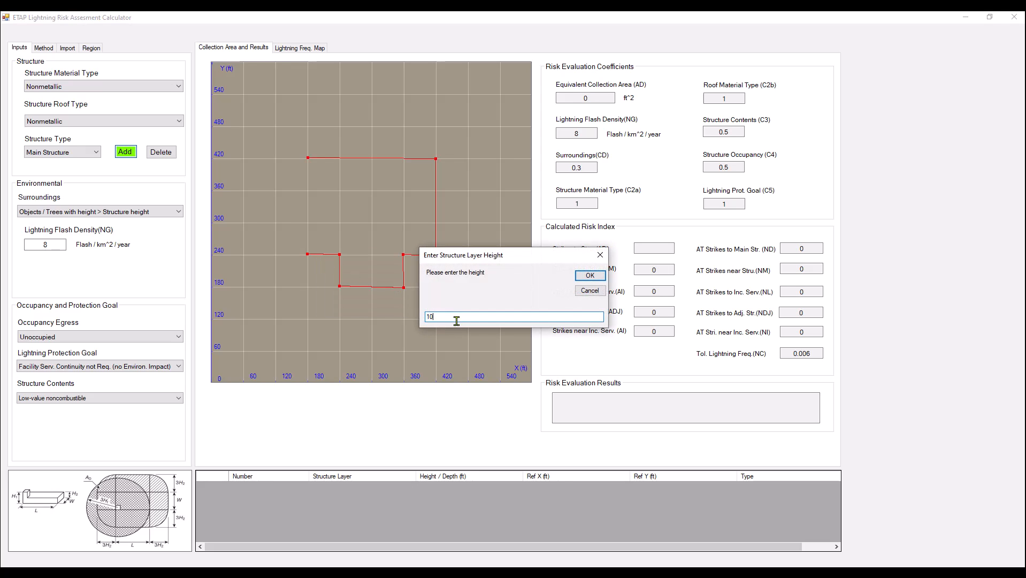
left_click(578, 278)
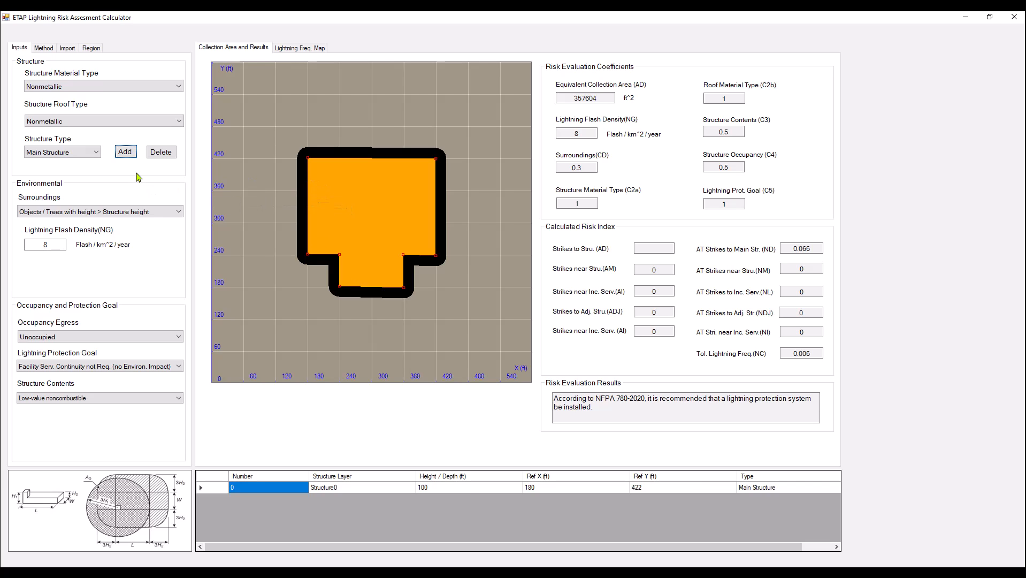
Add a round main structure layer with a 48 ft radius at (300, 300) and a height of 180 ft.
left_click(125, 152)
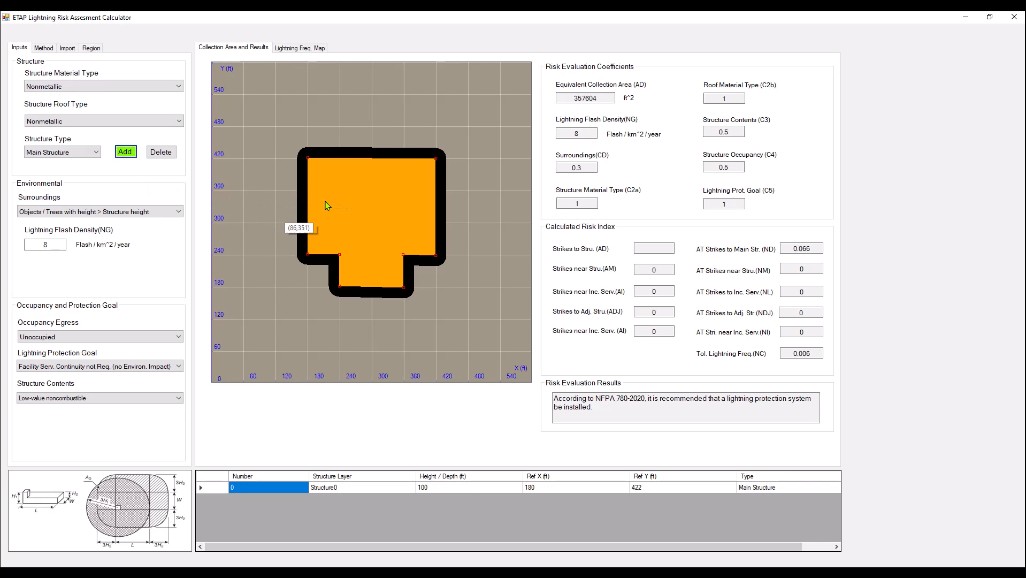
right_click(378, 190)
mouse_move(420, 242)
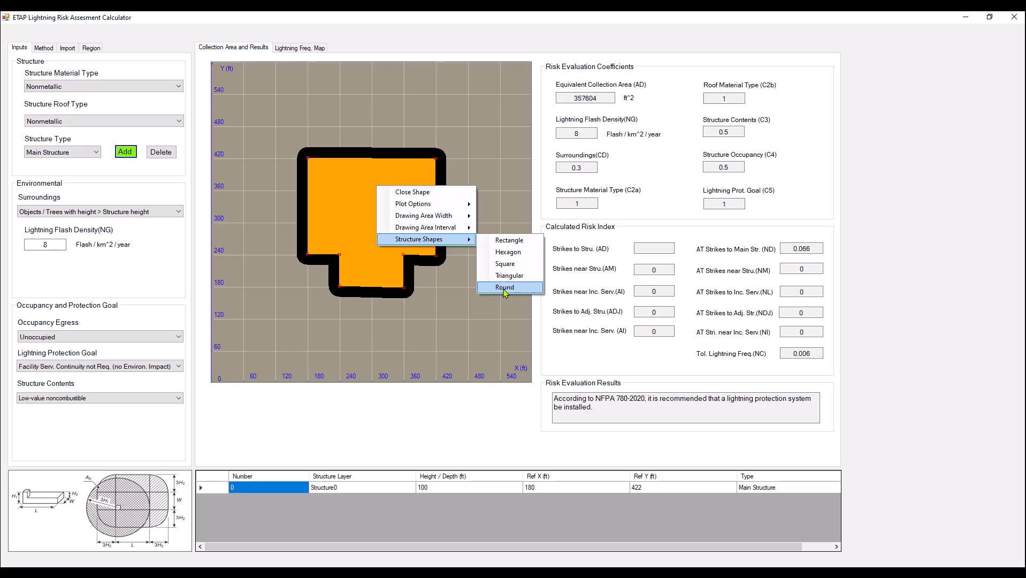
left_click(506, 292)
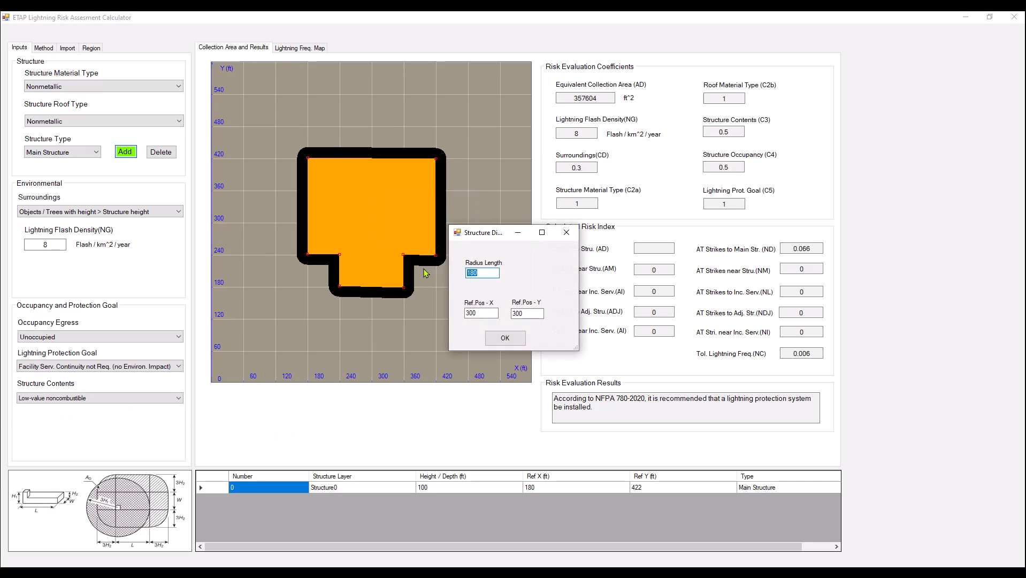
type("48")
left_click(504, 338)
type("180")
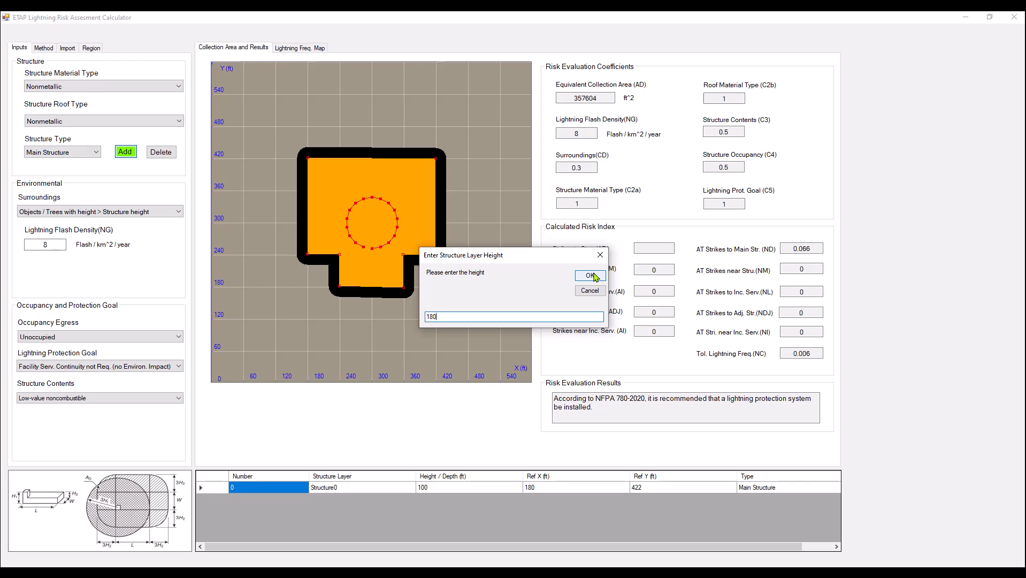
left_click(592, 275)
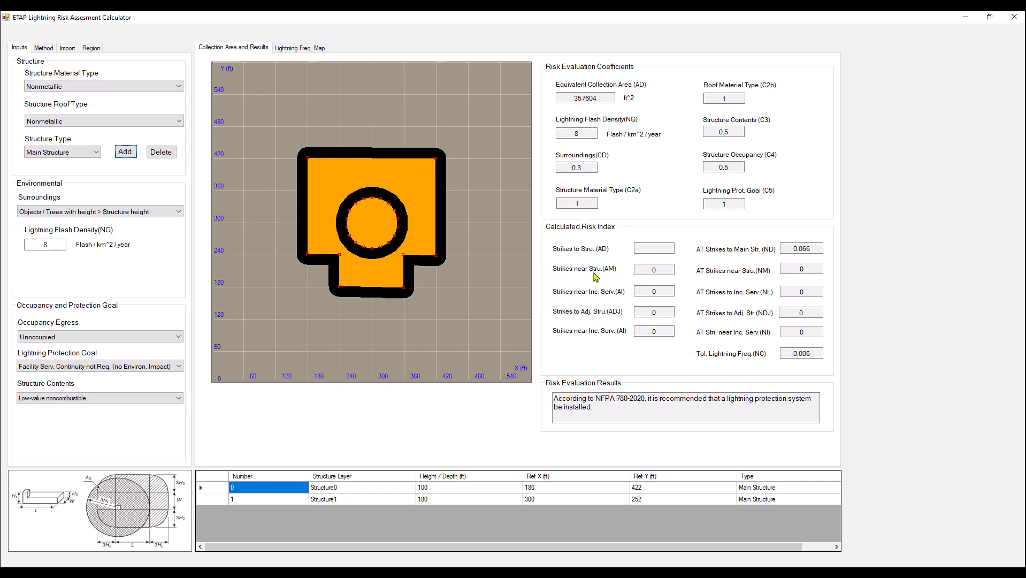
Set the 180 ft high round layer's reference Y to 300 ft.
left_click(652, 502)
left_click(649, 499)
double_click(648, 499)
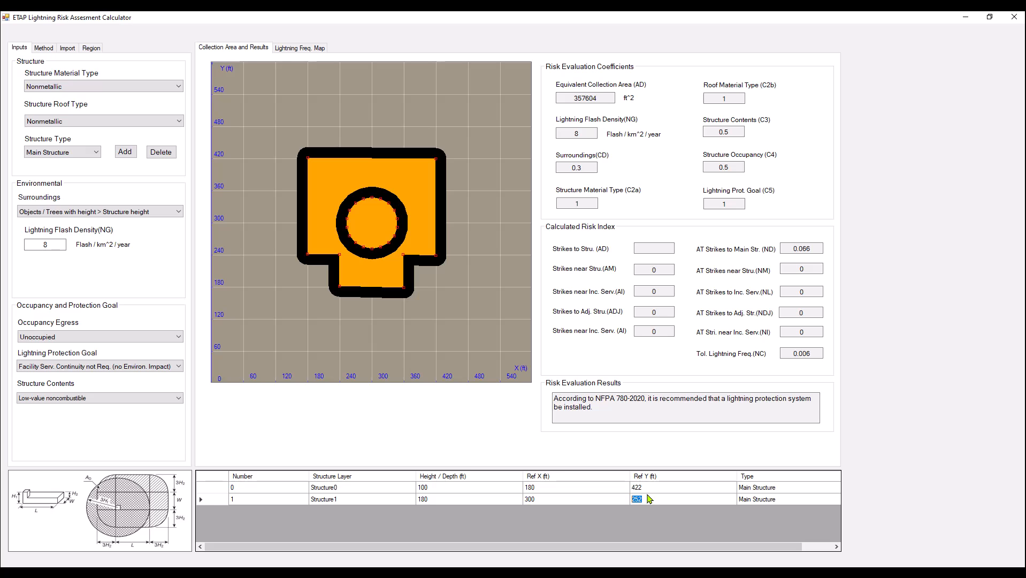
type("300")
left_click(610, 499)
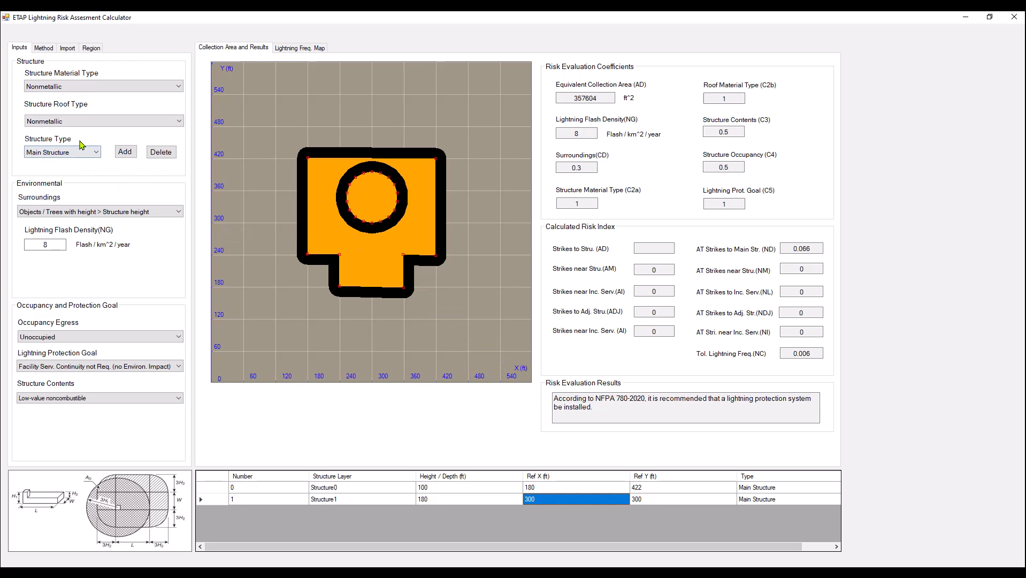
Set the structure roof type to Metallic and check the contents and occupancy coefficients.
left_click(83, 122)
left_click(74, 122)
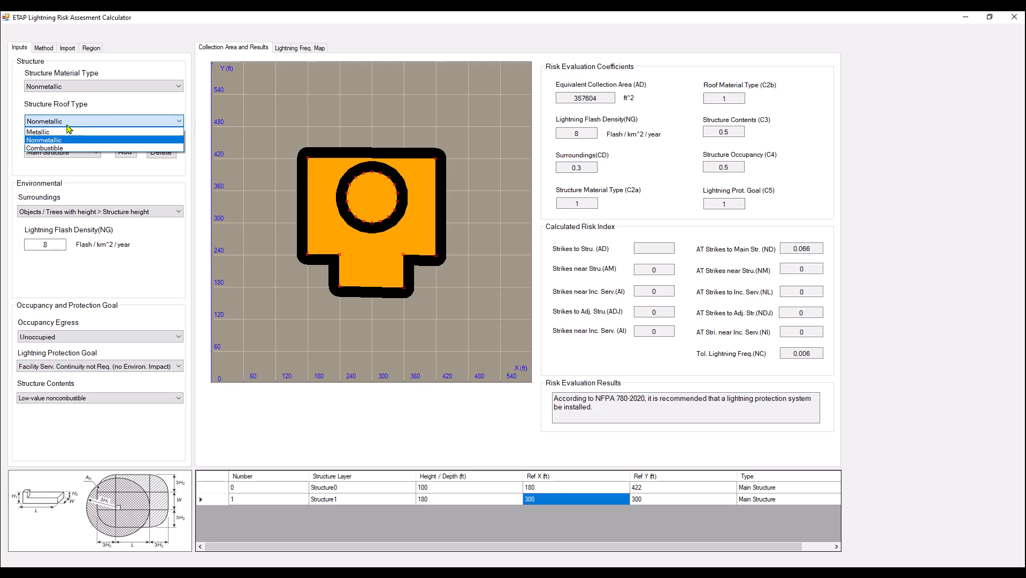
left_click(60, 133)
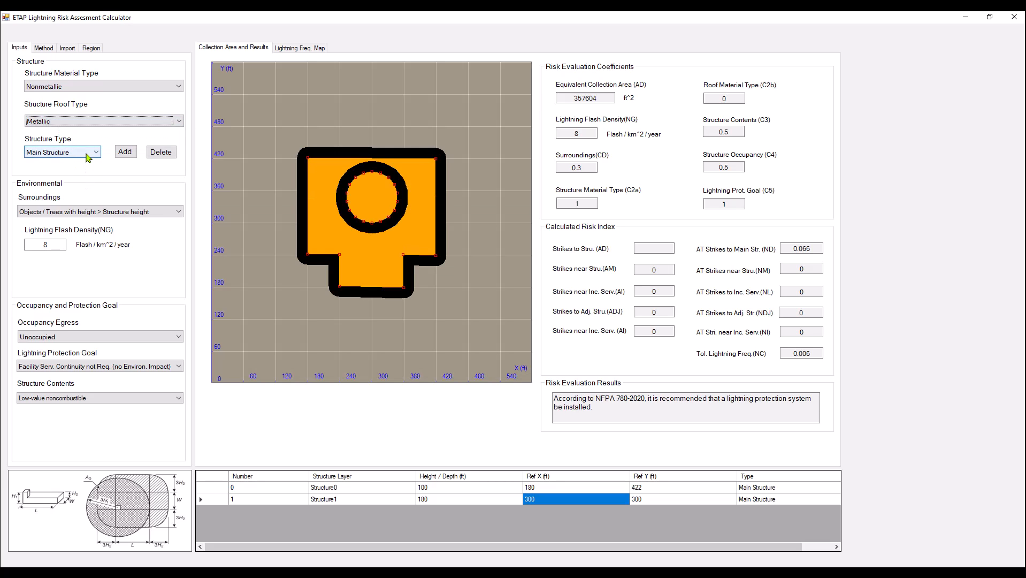
left_click(731, 131)
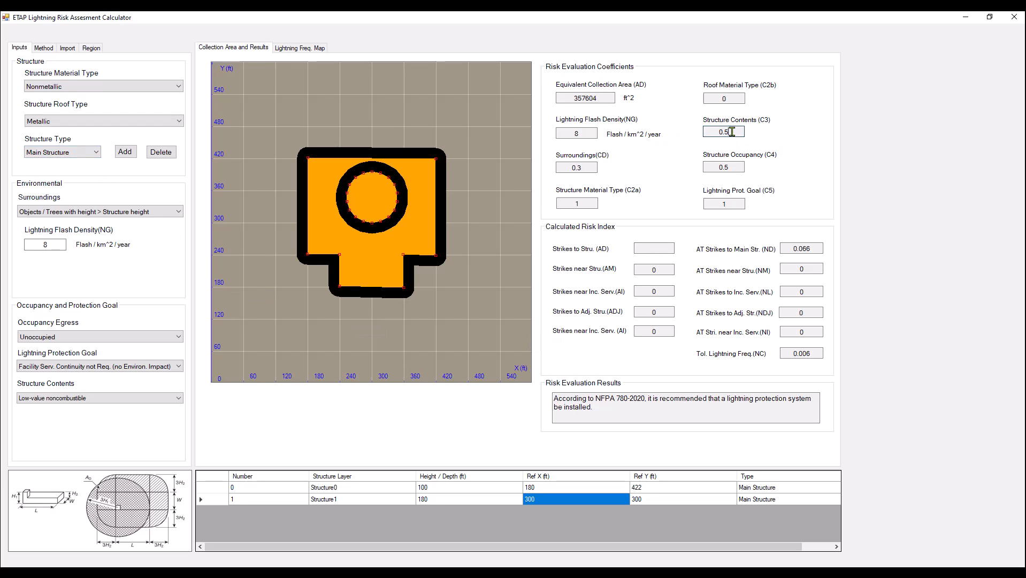
left_click(734, 166)
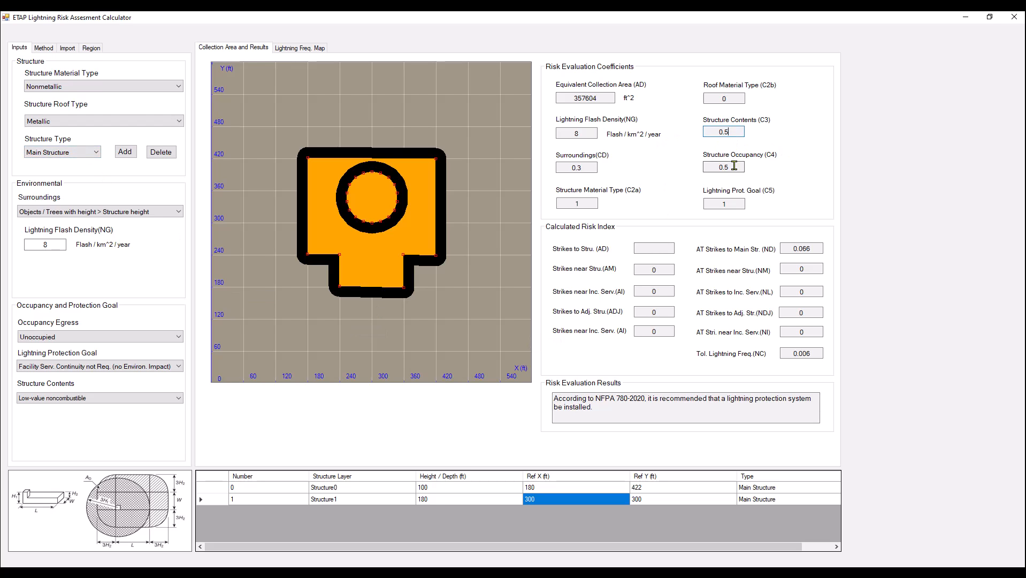
Add a second round main structure layer with a 48 ft radius at (300, 300) and a height of 287 ft.
left_click(124, 152)
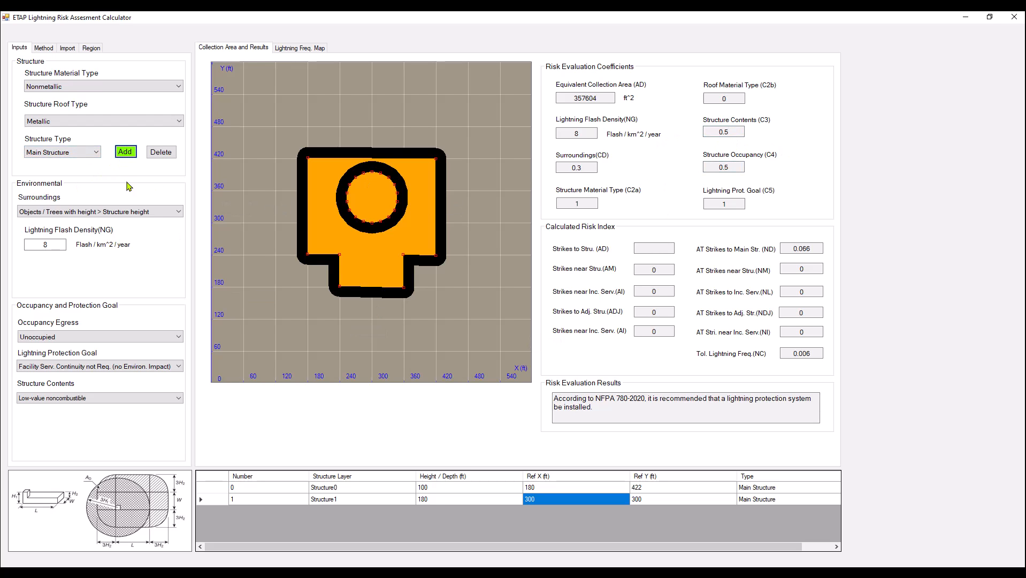
right_click(368, 201)
mouse_move(437, 256)
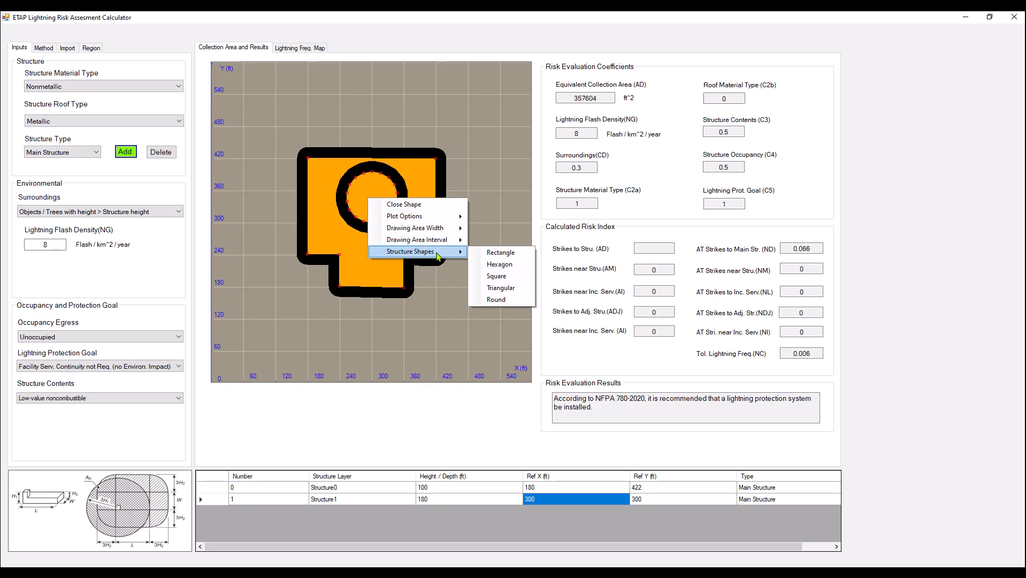
left_click(496, 300)
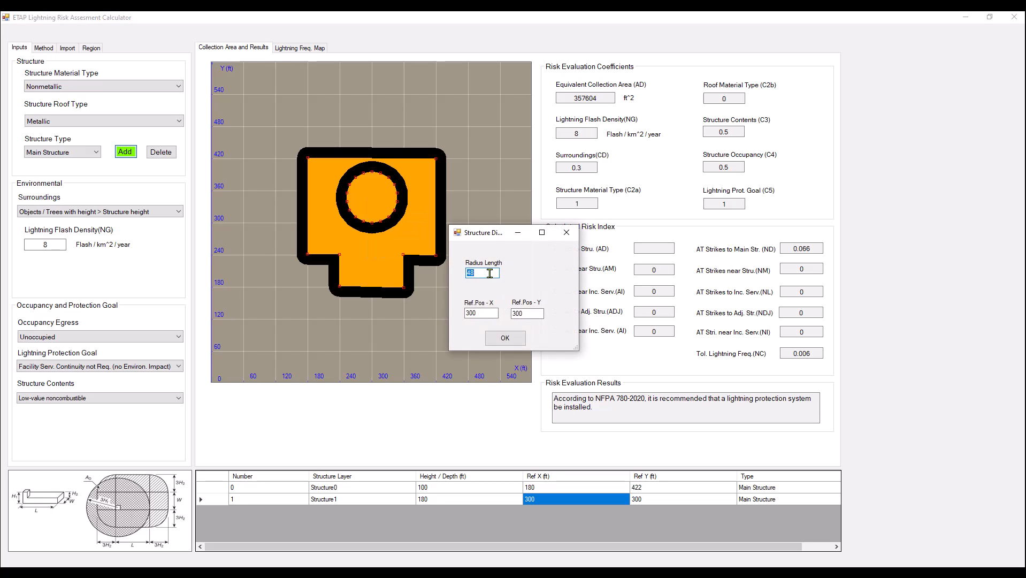
left_click(504, 337)
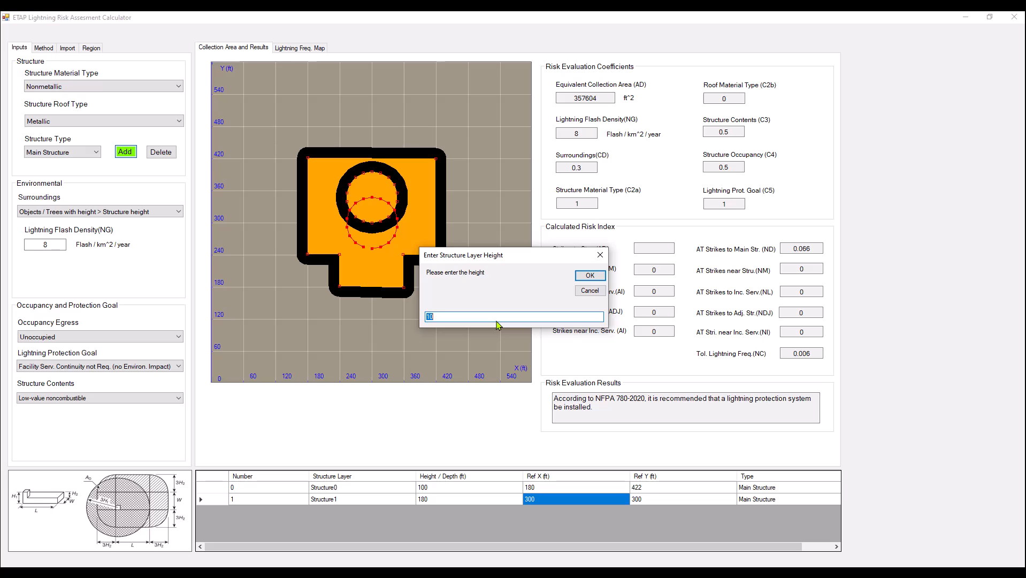
type("287")
left_click(585, 276)
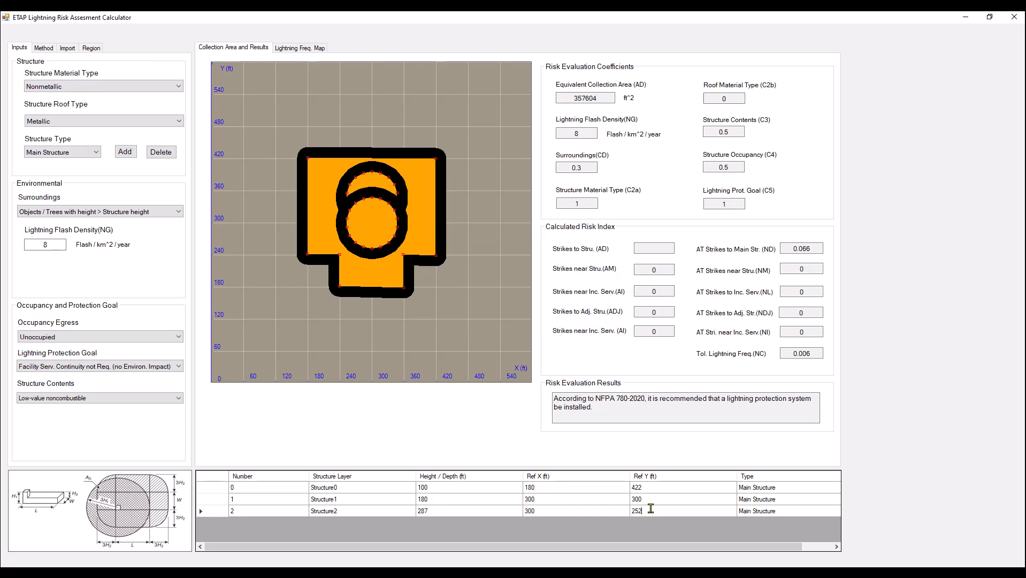
Set the 287 ft high round layer's reference Y to 300 ft.
left_click(650, 508)
type("300")
left_click(557, 510)
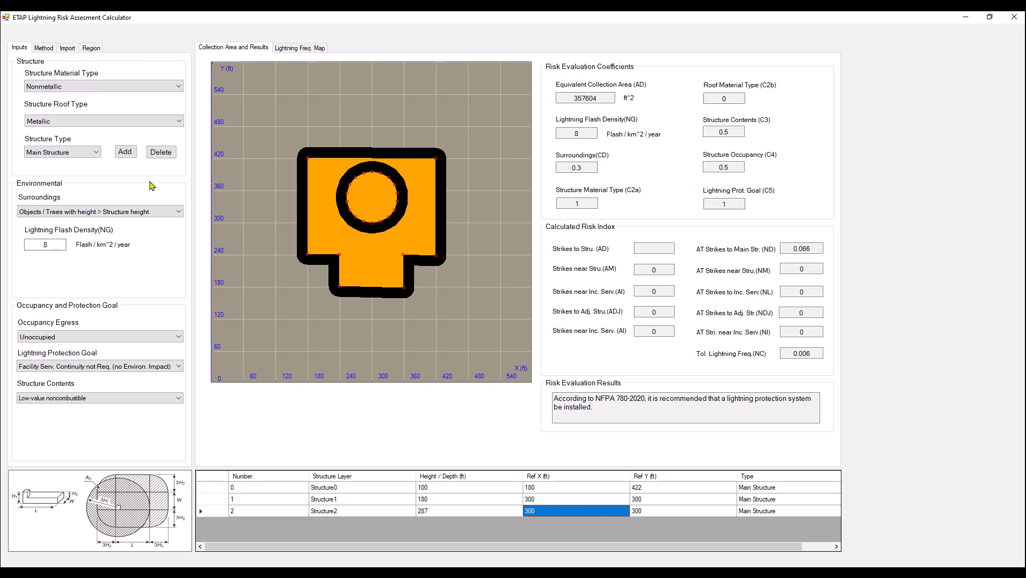
Add a small round main structure layer with a 10 ft radius at (300, 300) and a height of 20 ft.
left_click(120, 154)
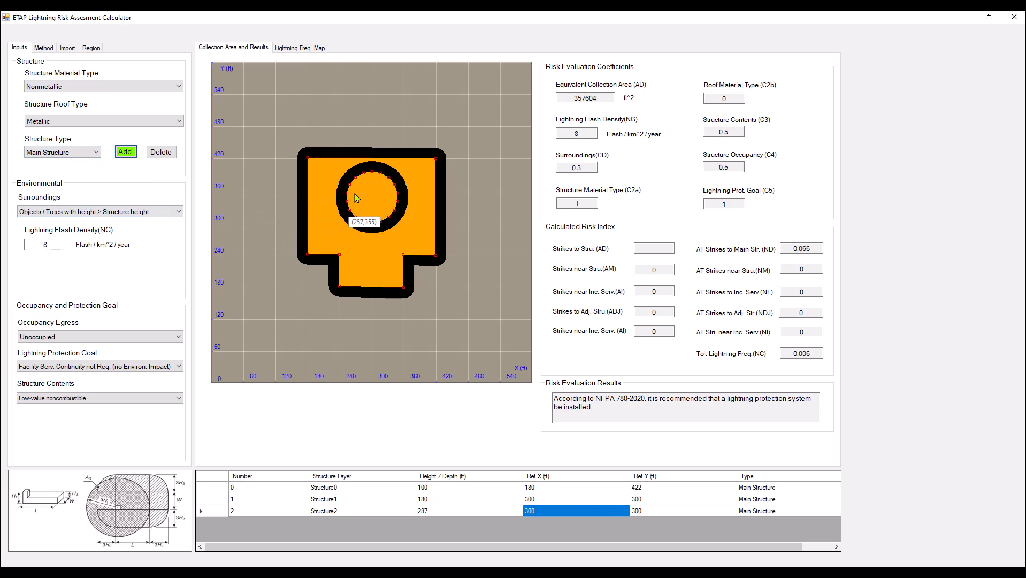
right_click(370, 196)
mouse_move(443, 245)
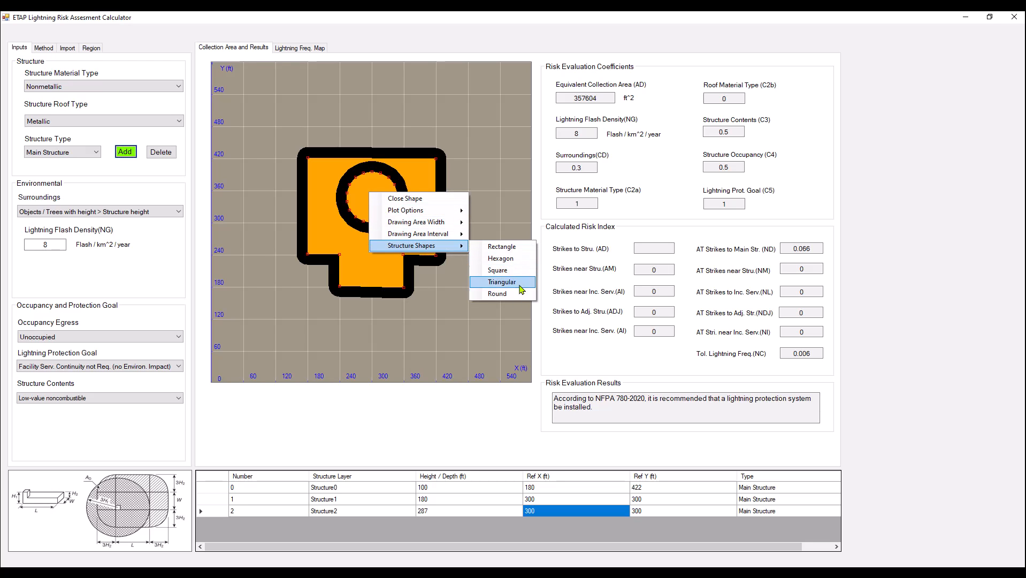
left_click(497, 293)
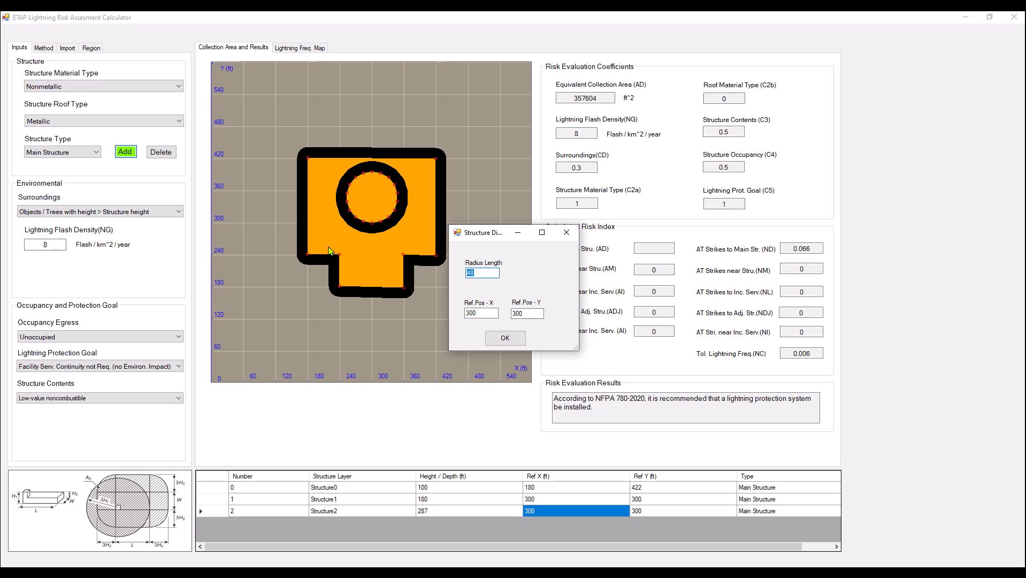
type("10")
left_click(482, 312)
left_click(501, 338)
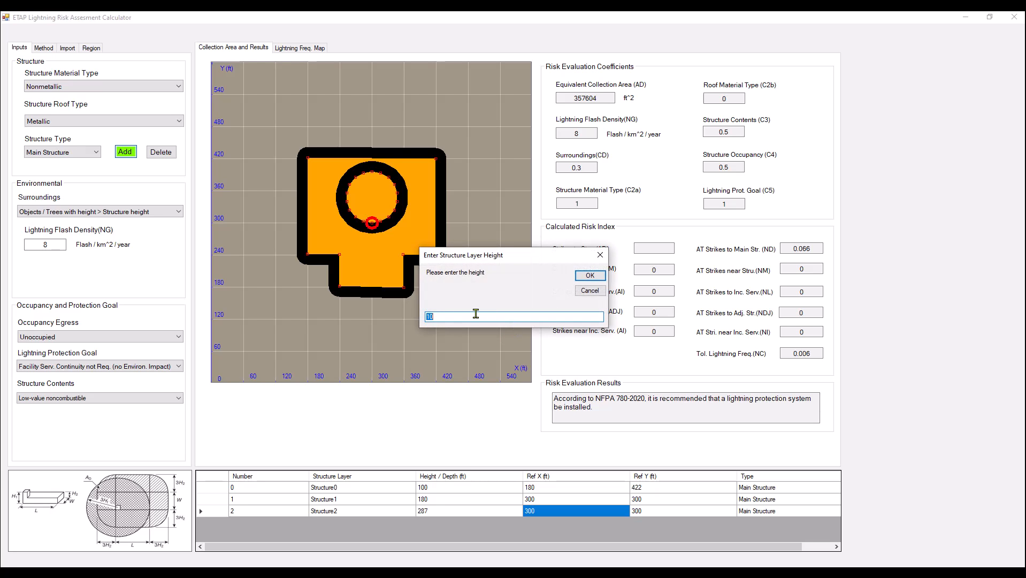
type("20")
left_click(582, 276)
Set the small 20 ft high round layer's reference Y to 350 ft.
left_click(651, 512)
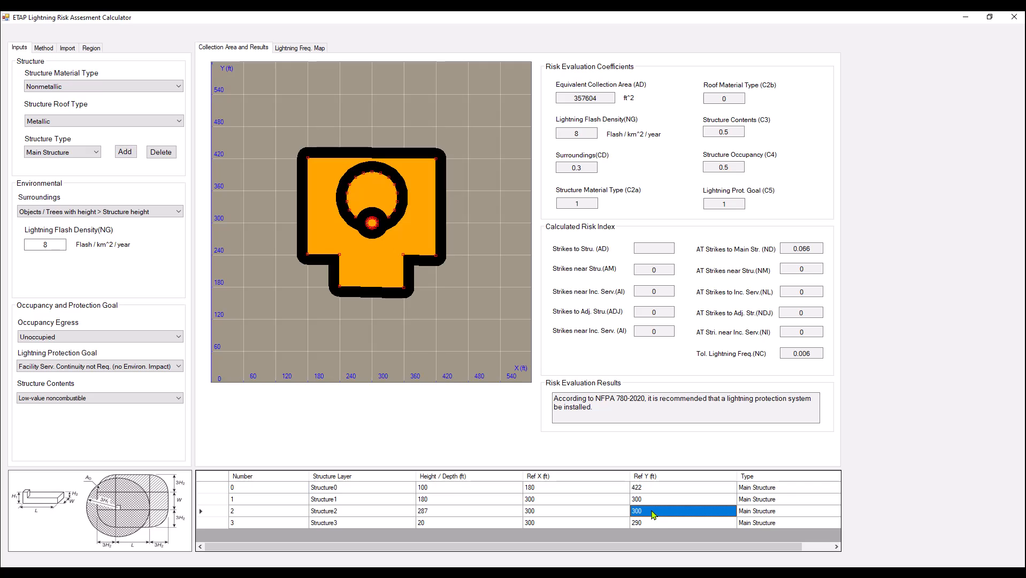
left_click(652, 523)
type("350")
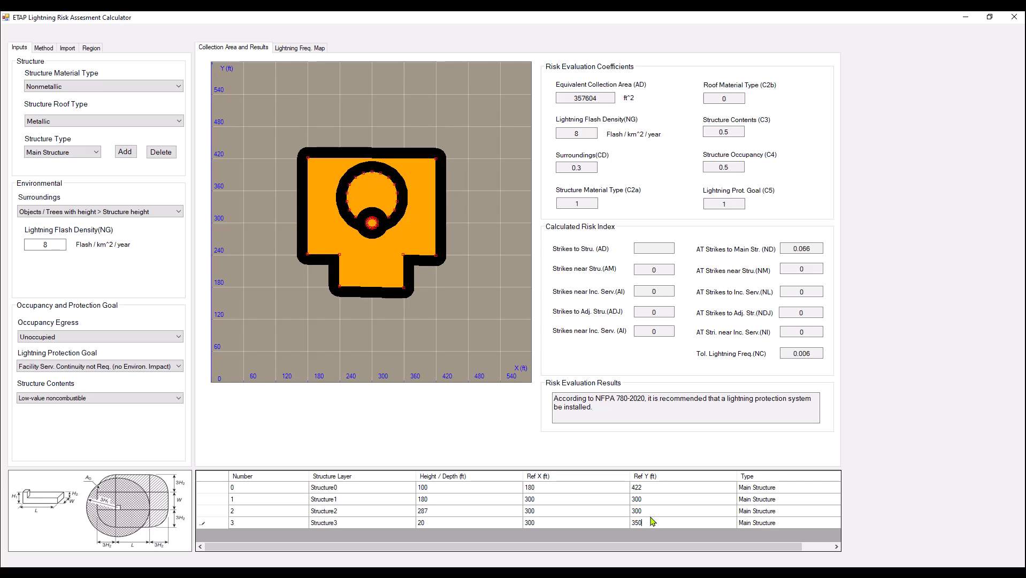
left_click(607, 515)
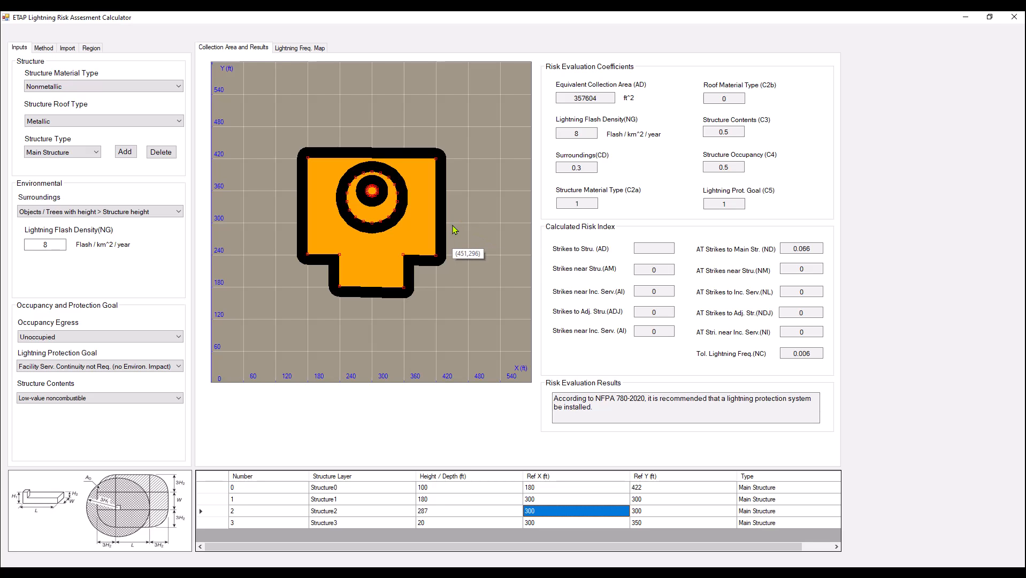
Check the lightning flash density and the equivalent collection area of the layered main structure.
left_click_drag(38, 245, 96, 245)
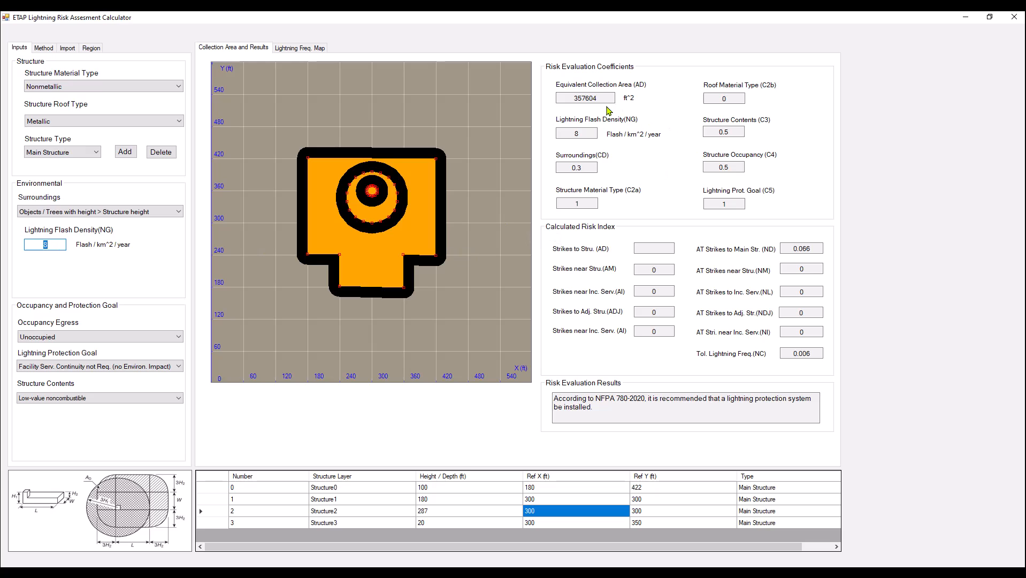
left_click_drag(606, 97, 507, 96)
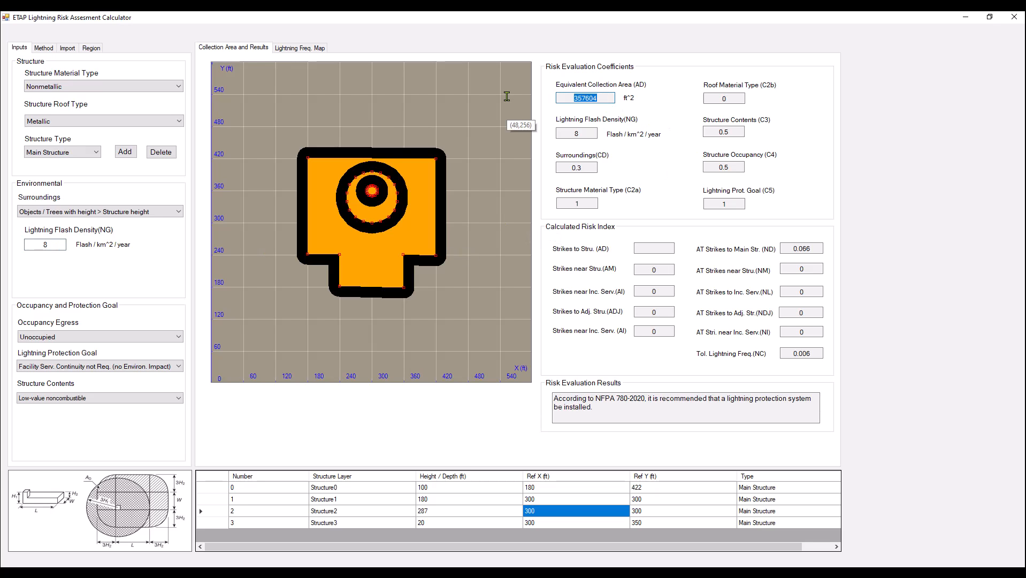